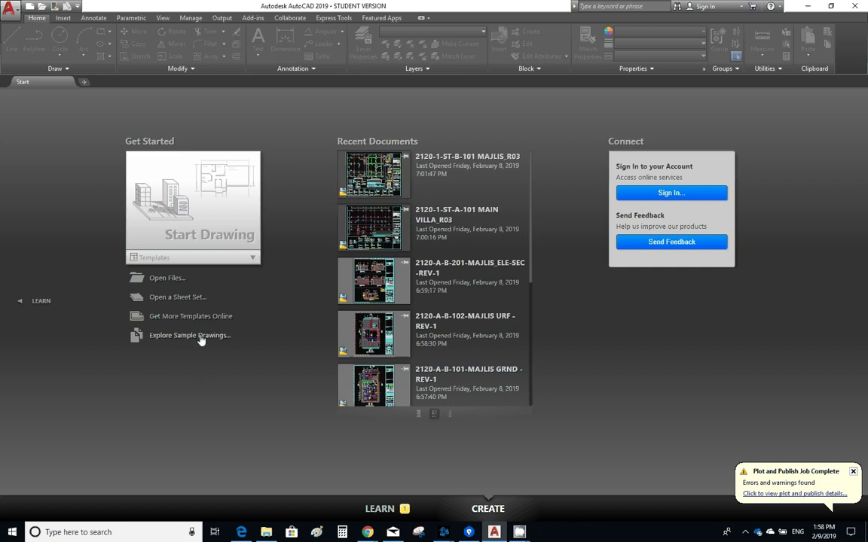
- Start a new drawing and turn on the grid with the default spacing of 0.5
click(209, 219)
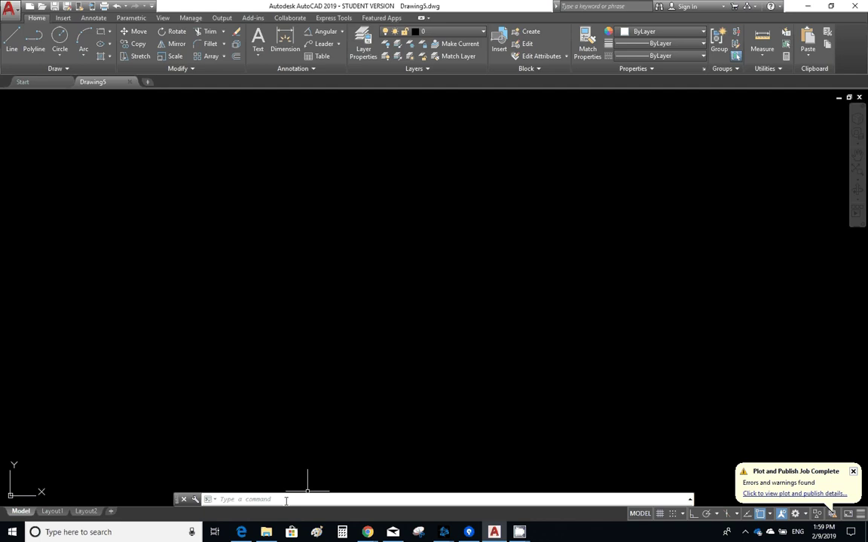
text(grid)
key(Return)
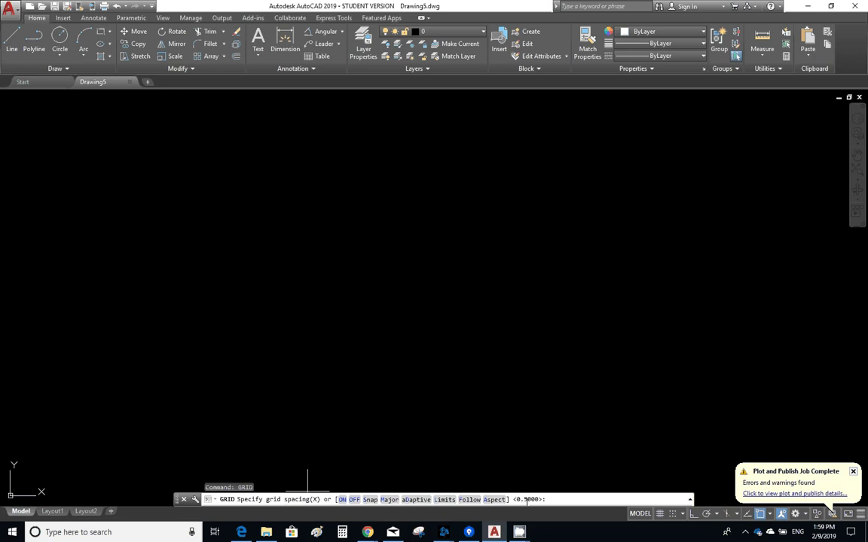
key(Return)
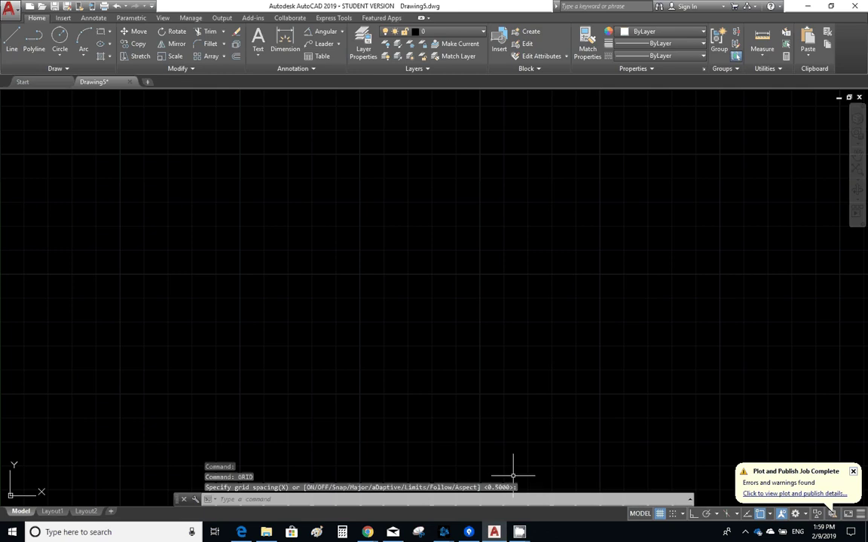
- Set the drawing units to 0.000 length precision, 0.00 angle precision and Meters for inserted content
text(UNITS)
key(Return)
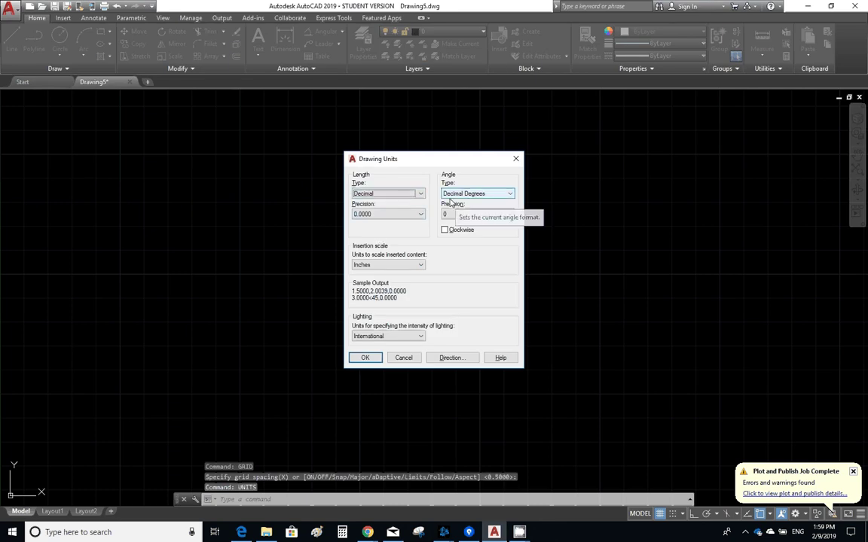
click(410, 216)
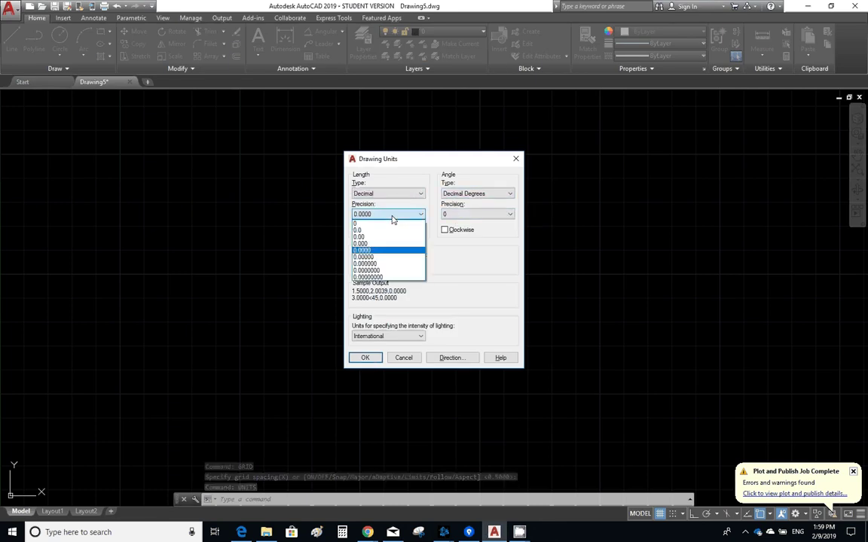
click(467, 309)
click(386, 267)
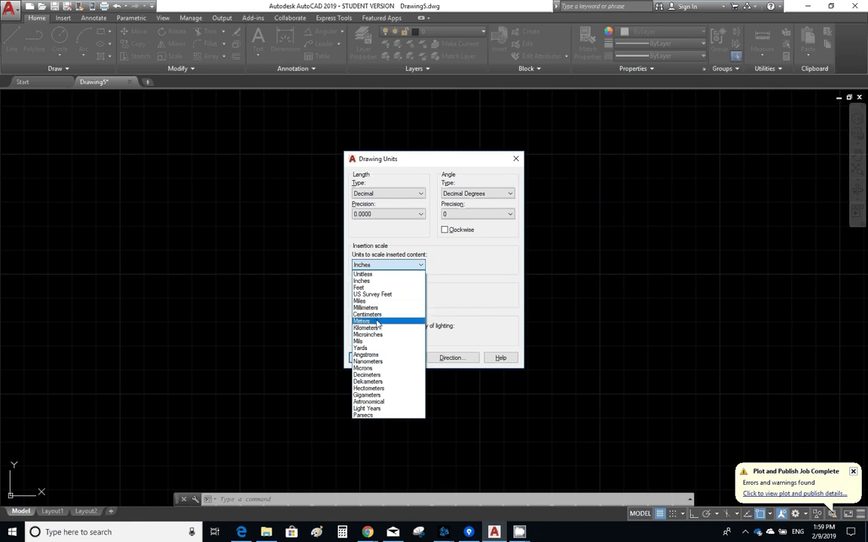
click(377, 321)
click(392, 214)
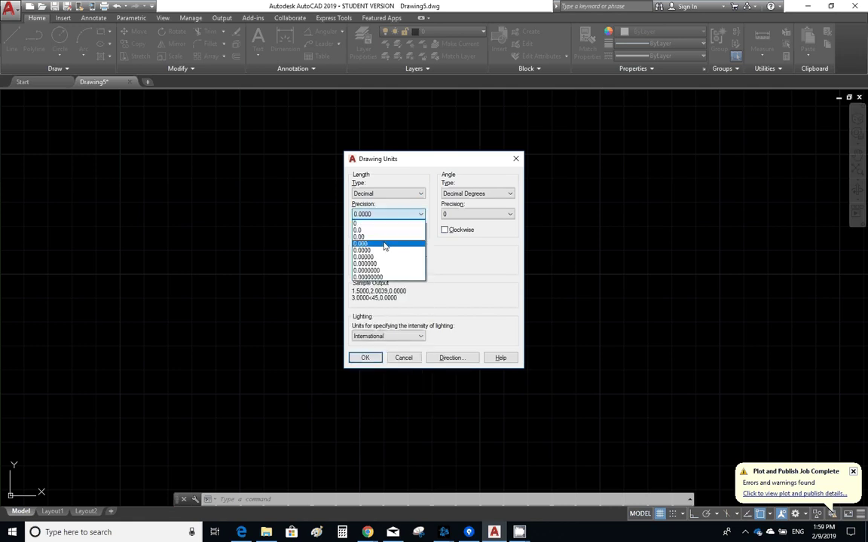
click(385, 244)
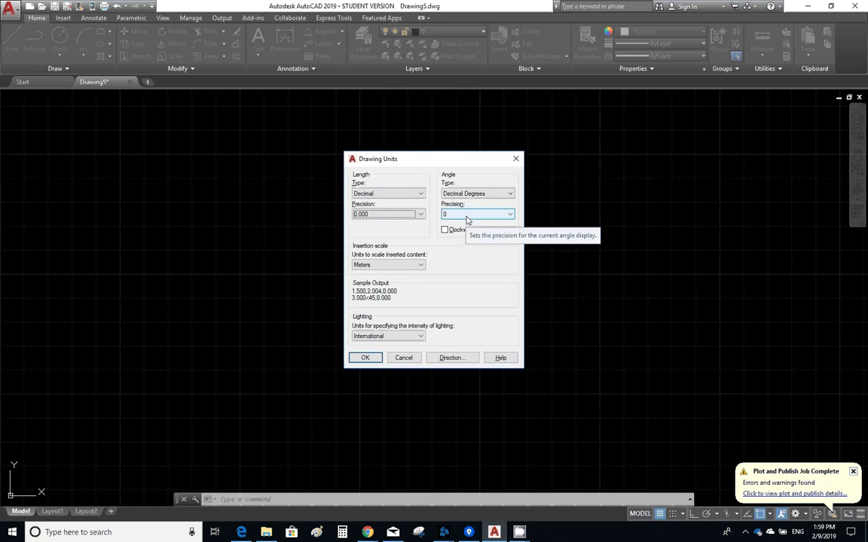
click(466, 216)
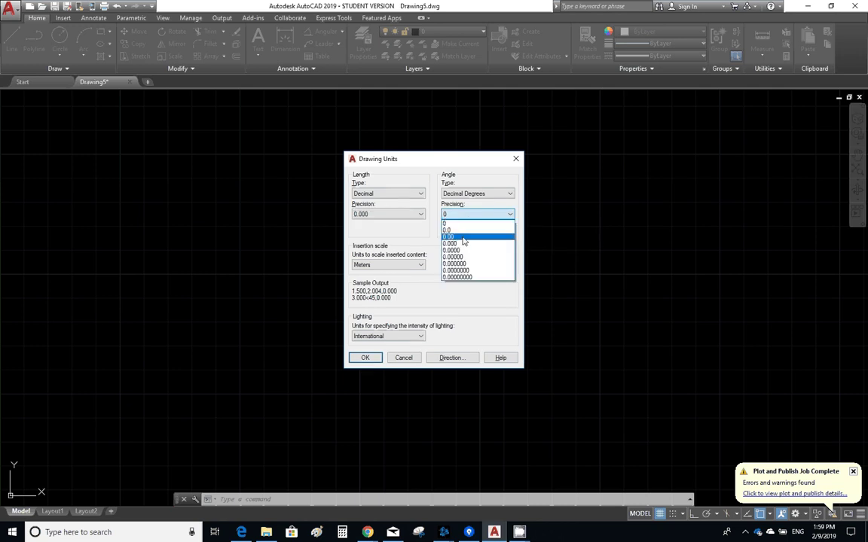
click(461, 236)
click(365, 359)
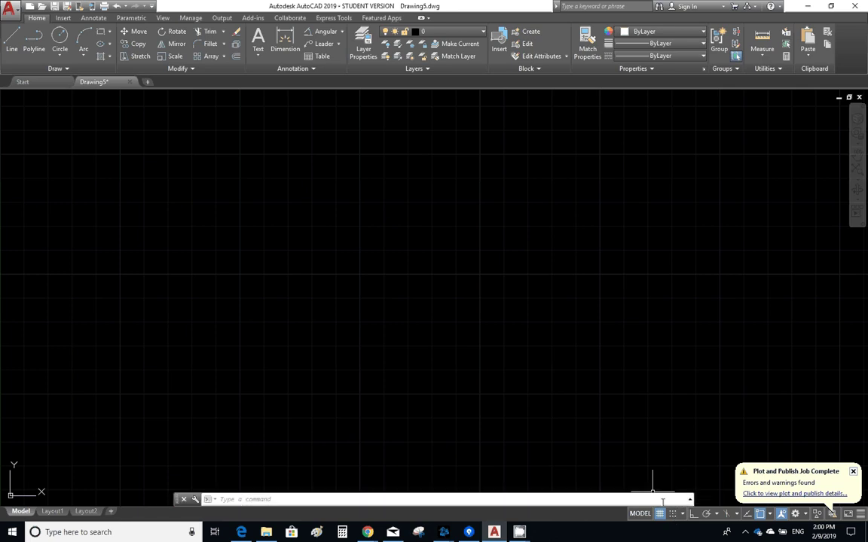
- Turn on snap mode and draw a horizontal line 10 units long to the right from point 4.000, 2.500
key(F9)
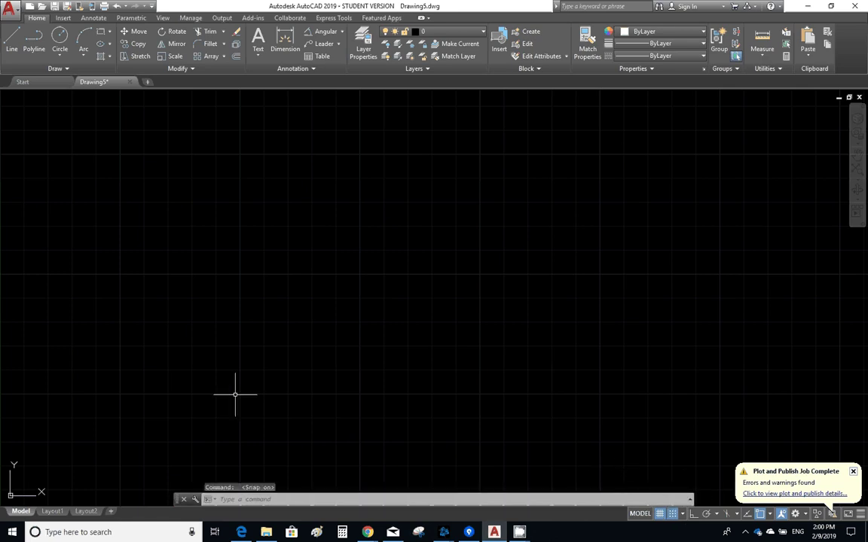
click(12, 39)
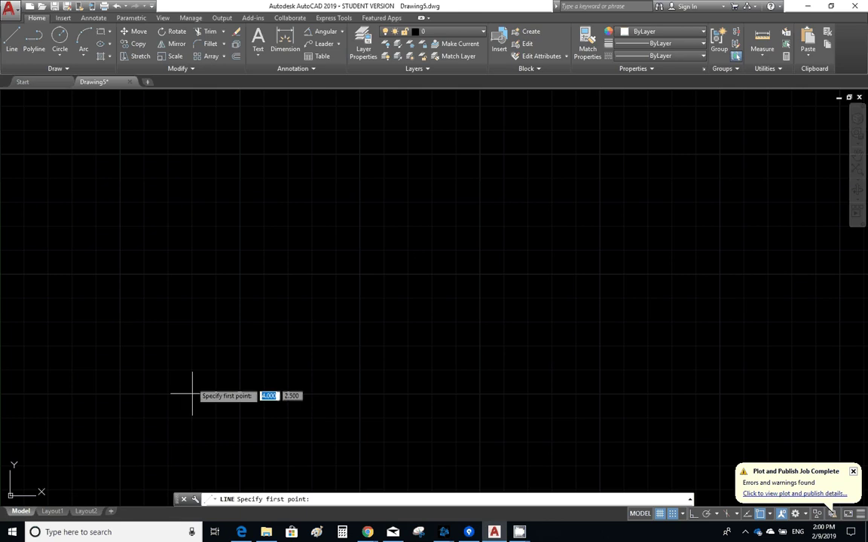
click(12, 39)
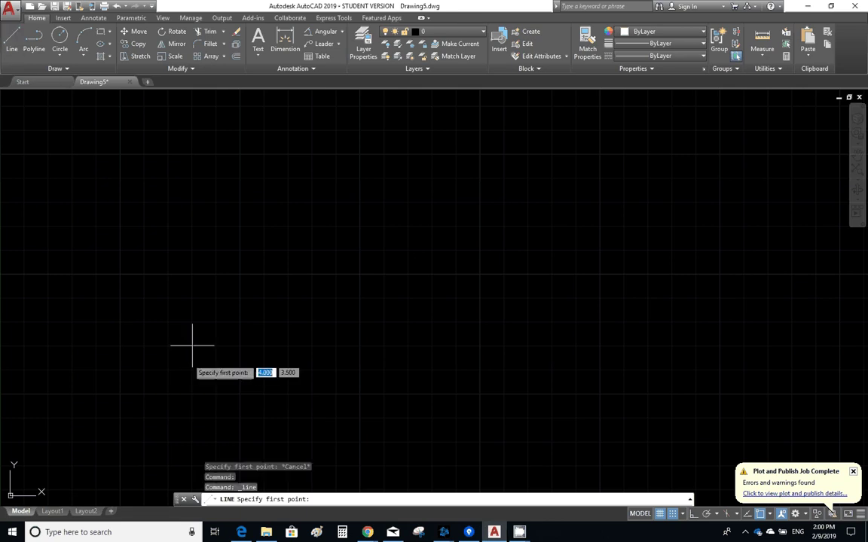
click(192, 393)
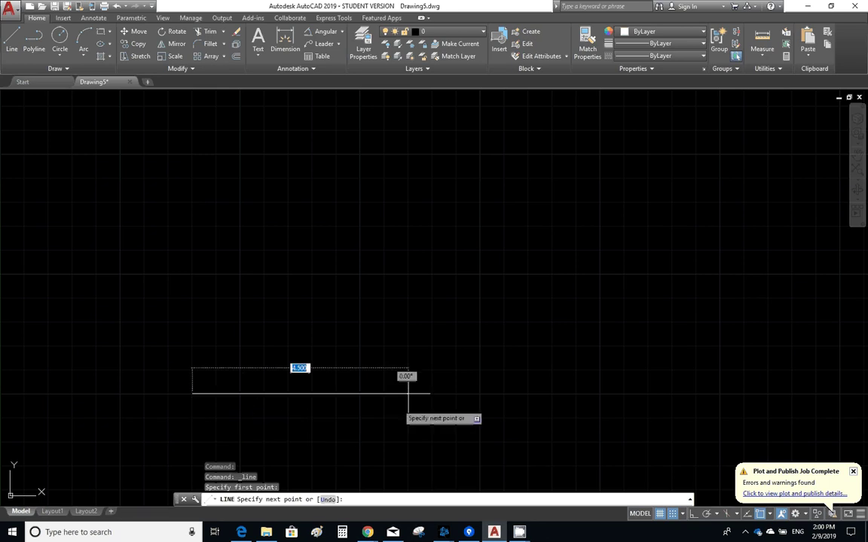
text(10)
key(Return)
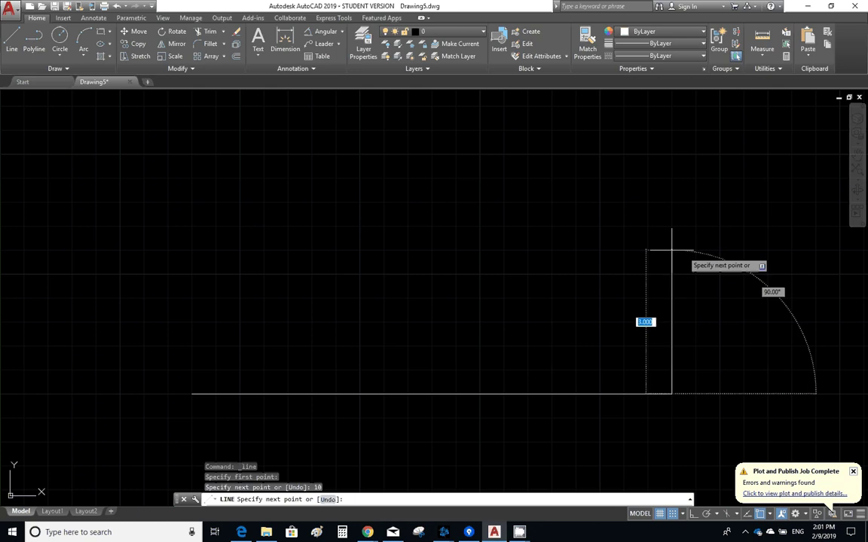
- Draw a 5-unit side at 135° from the base line's right end and close the triangle back at its start point
text(5)
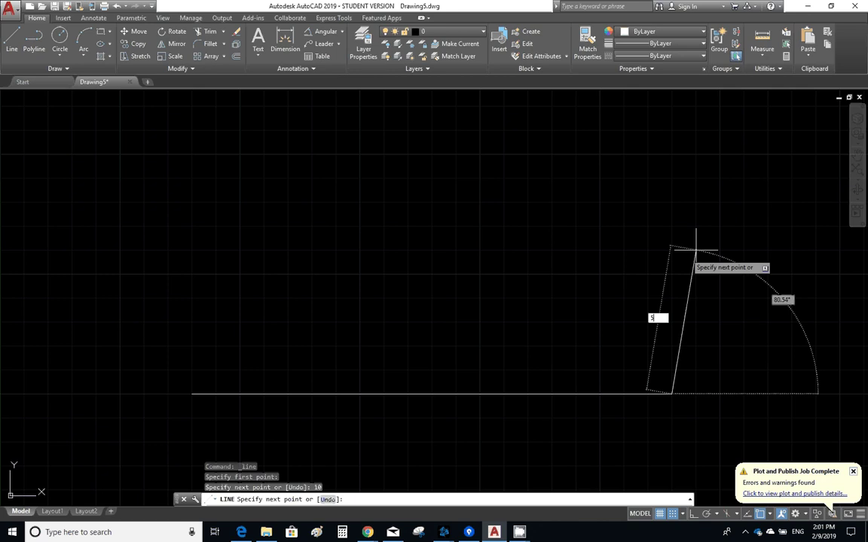
key(Tab)
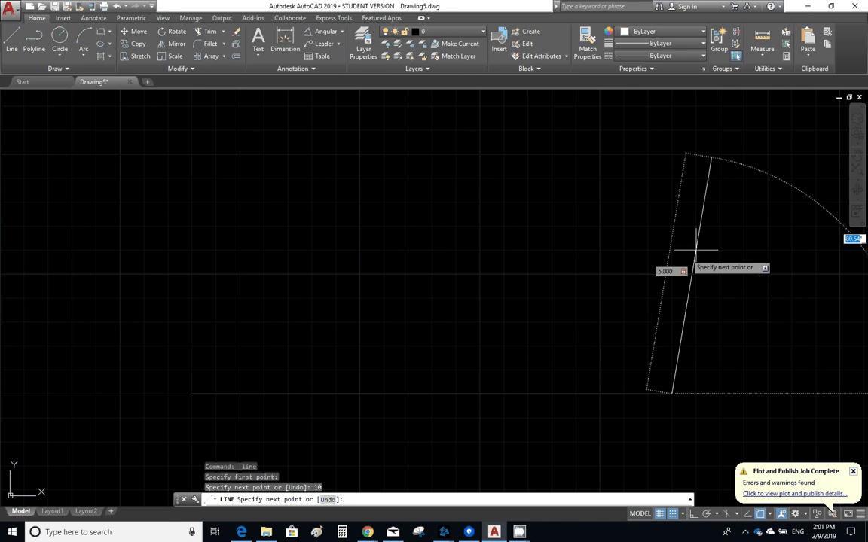
text(135)
key(Return)
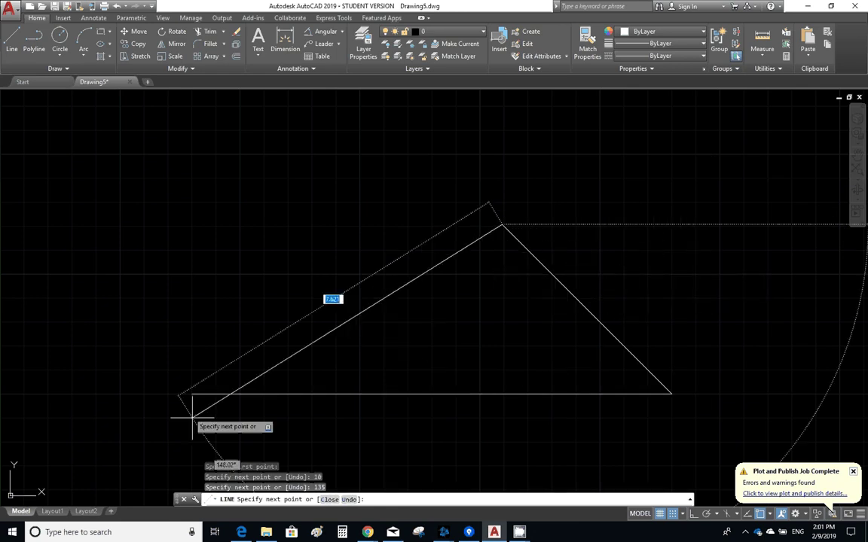
click(193, 393)
key(Escape)
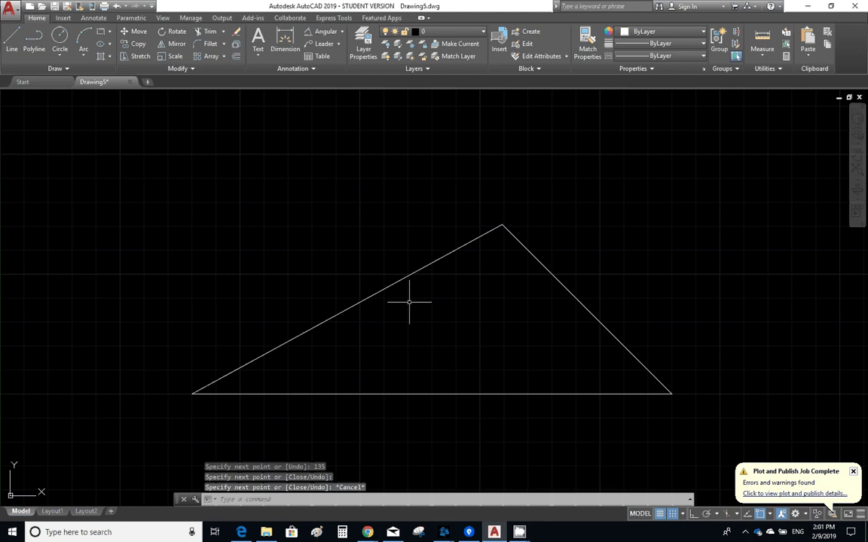
- Dimension the triangle's base, right side and left side outside the shape, and turn snap mode off
click(284, 42)
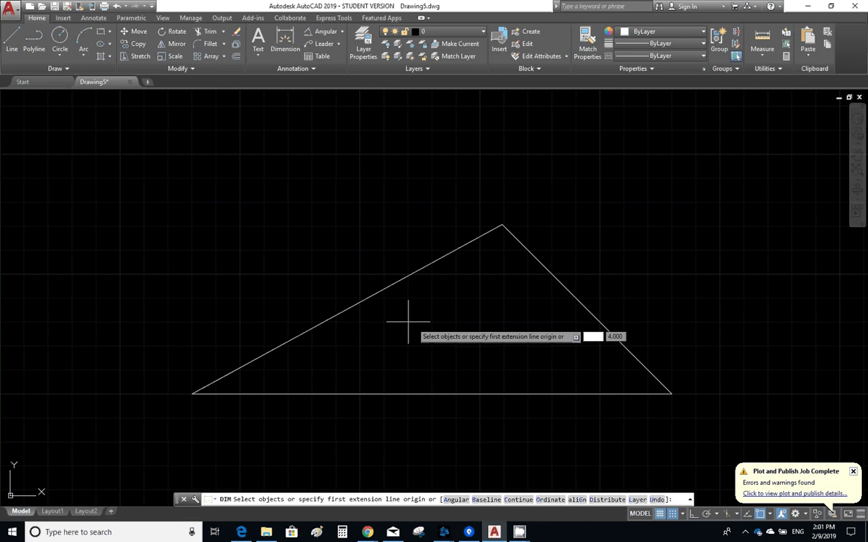
click(408, 393)
click(418, 418)
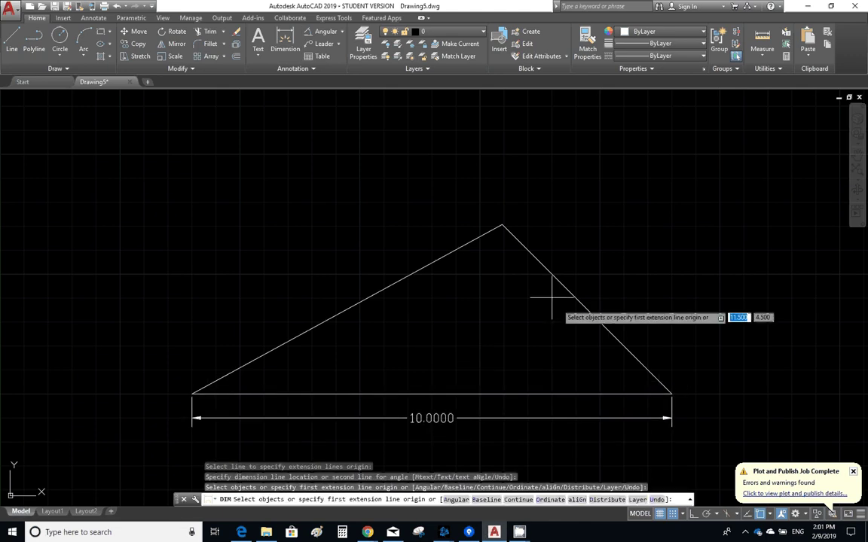
click(576, 298)
click(606, 278)
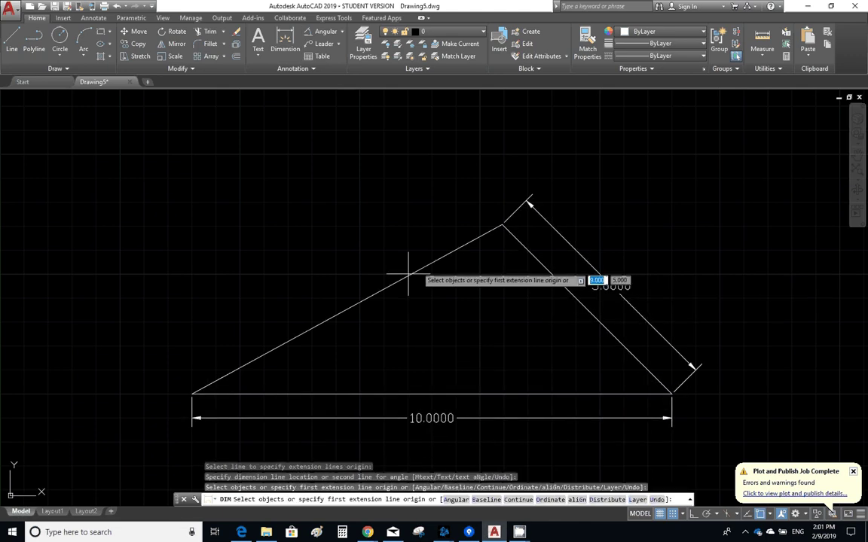
click(406, 275)
click(384, 225)
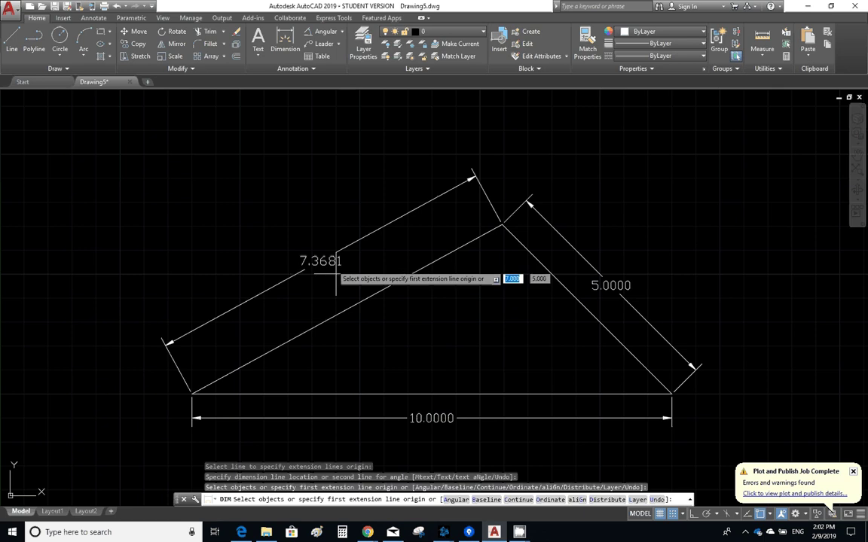
click(672, 516)
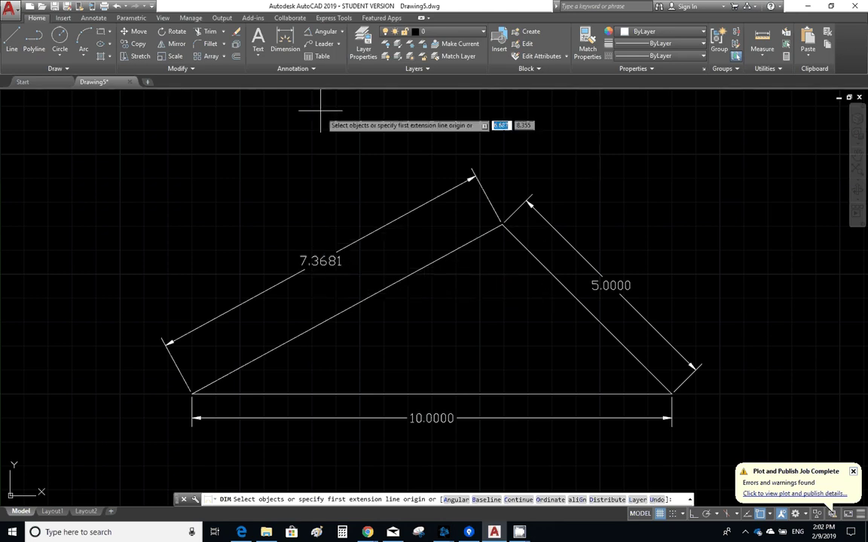
- Modify the Standard dimension style to 0.000 linear precision and Decimal Degrees with 0.00 angular precision
click(97, 19)
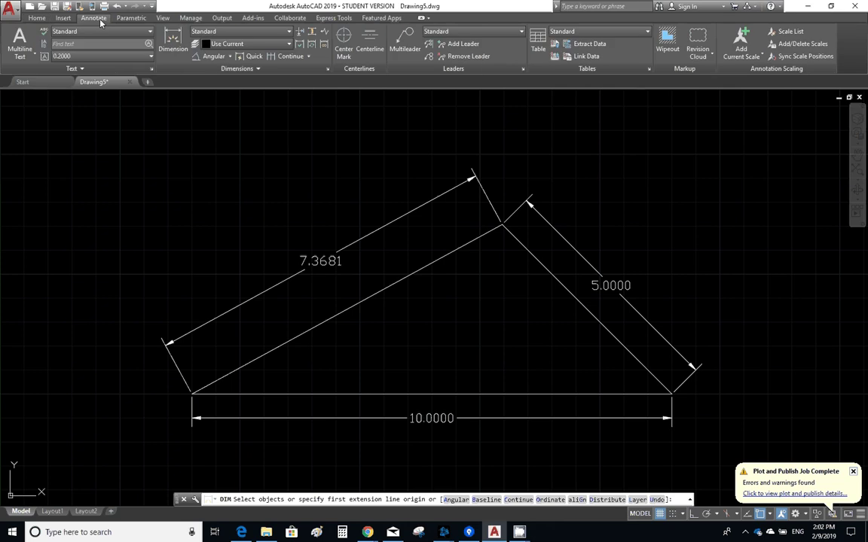
click(328, 69)
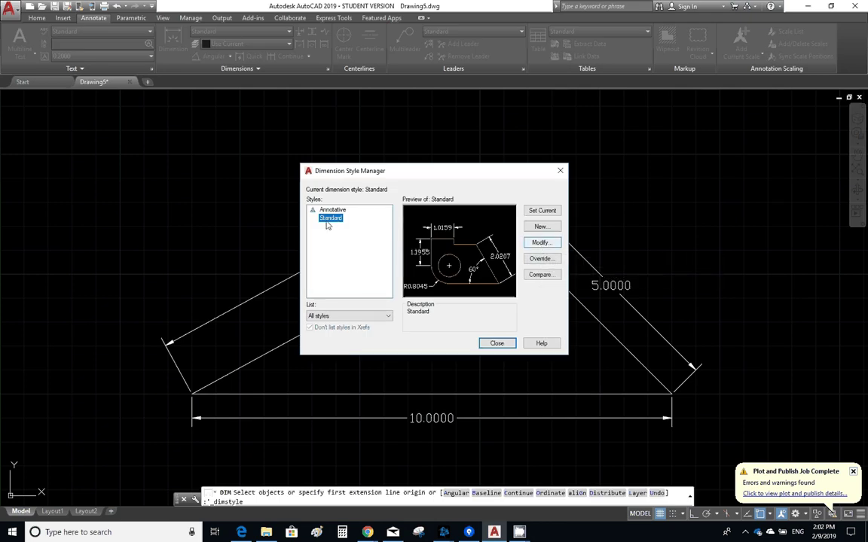
click(541, 242)
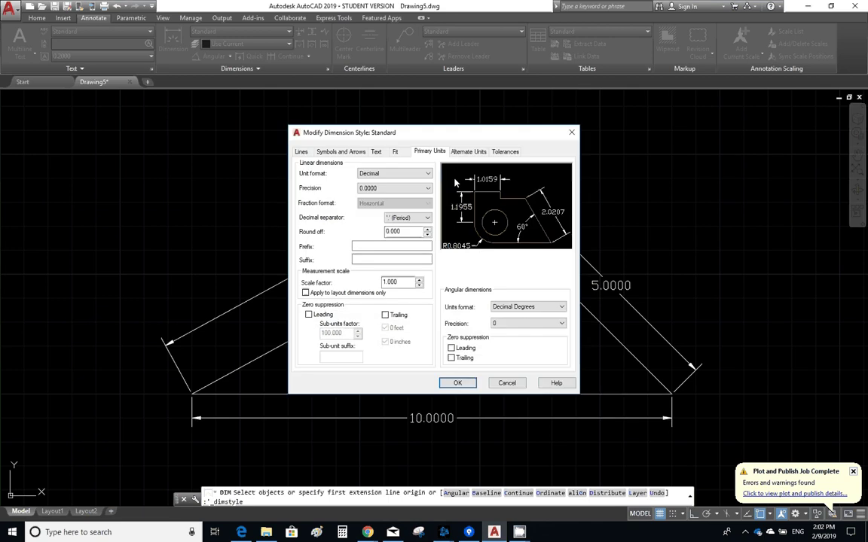
click(399, 192)
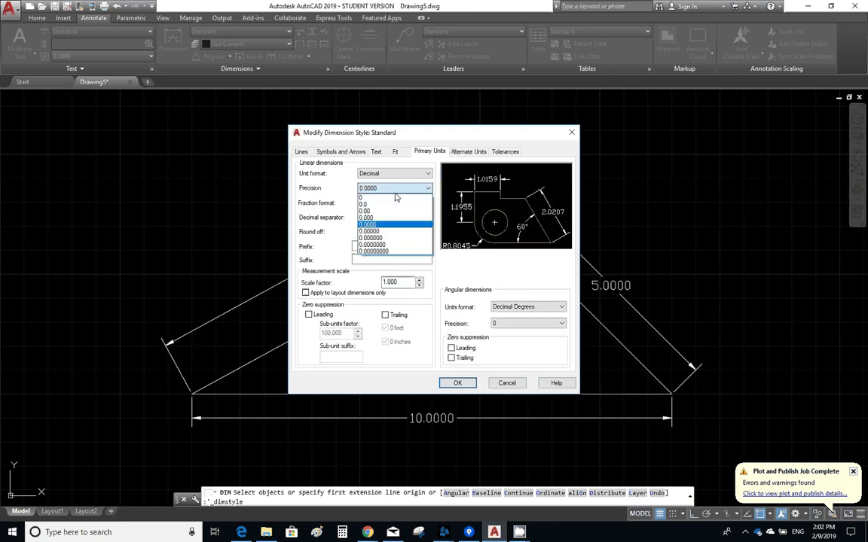
click(398, 219)
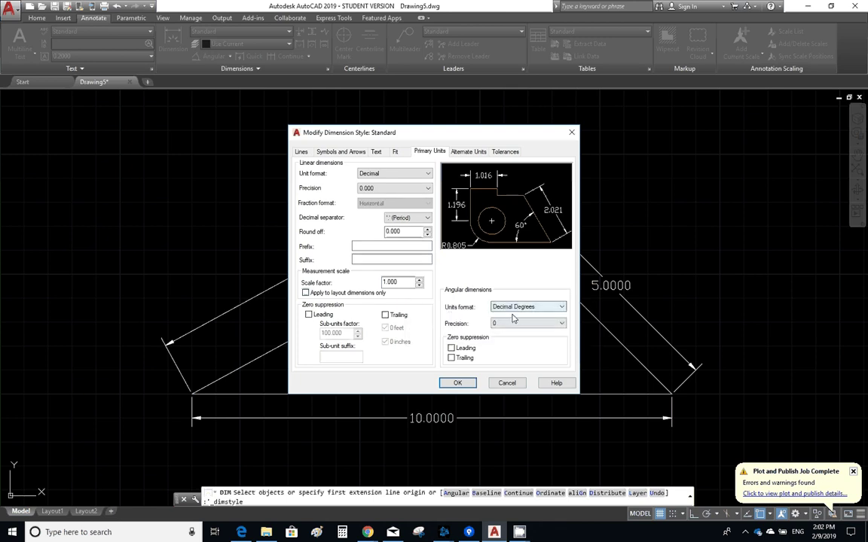
click(508, 324)
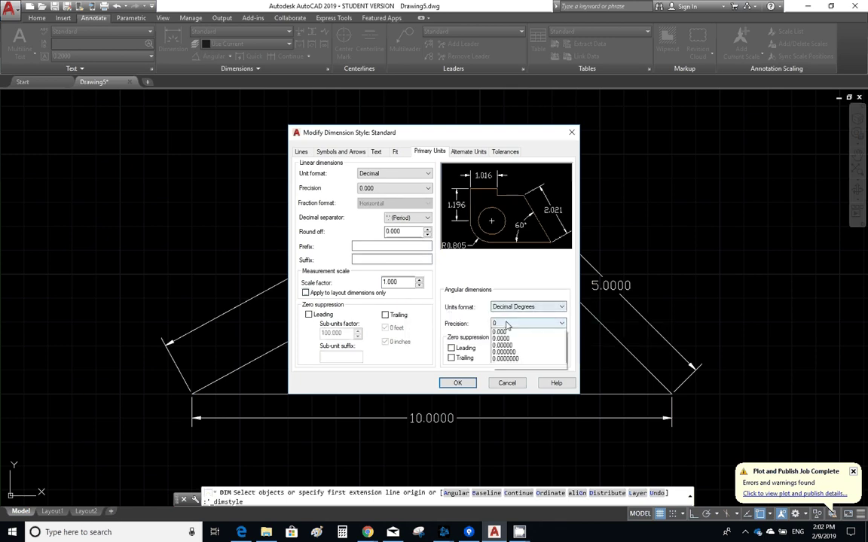
click(517, 309)
click(516, 310)
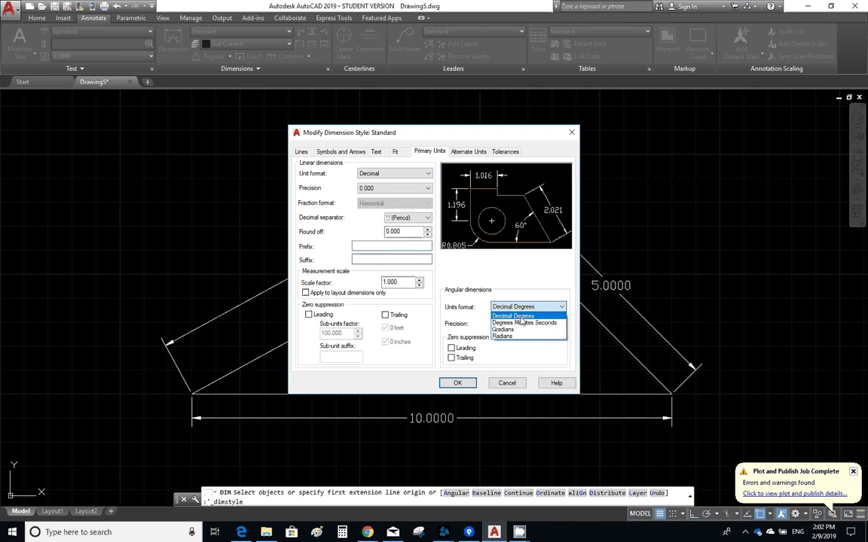
click(515, 317)
click(504, 324)
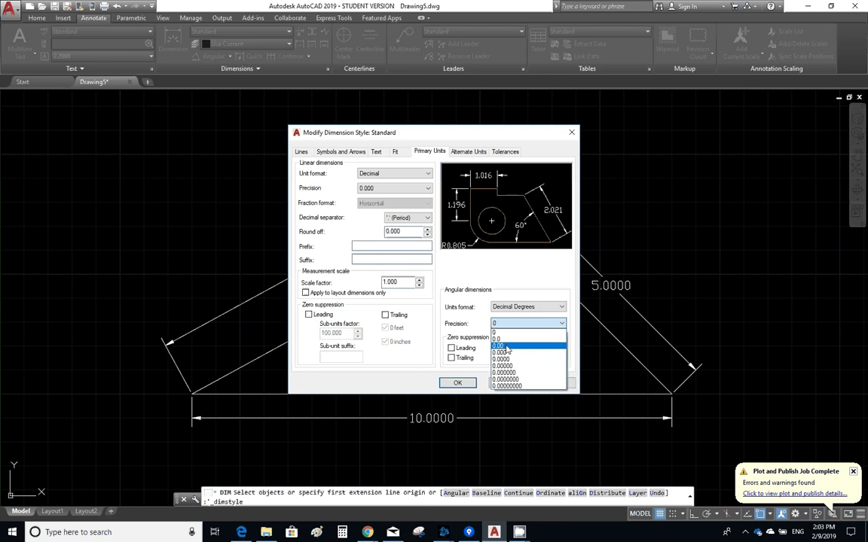
click(503, 345)
click(460, 382)
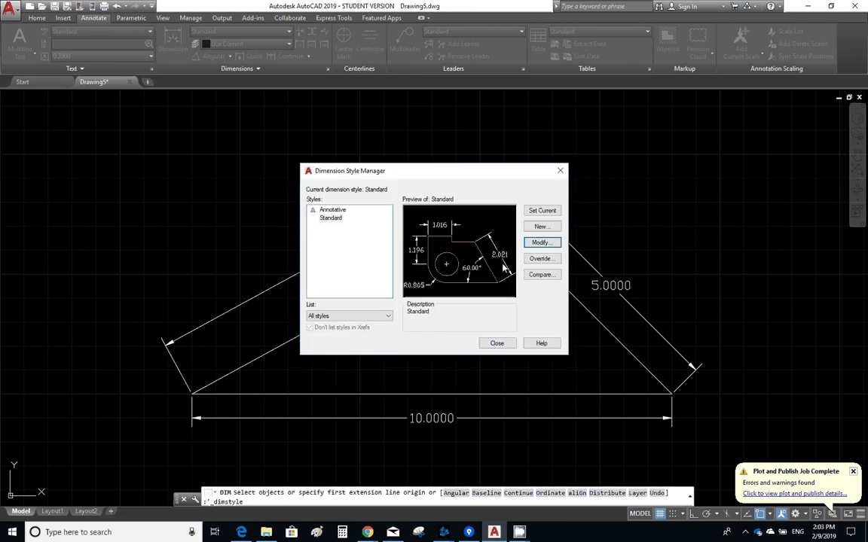
click(496, 344)
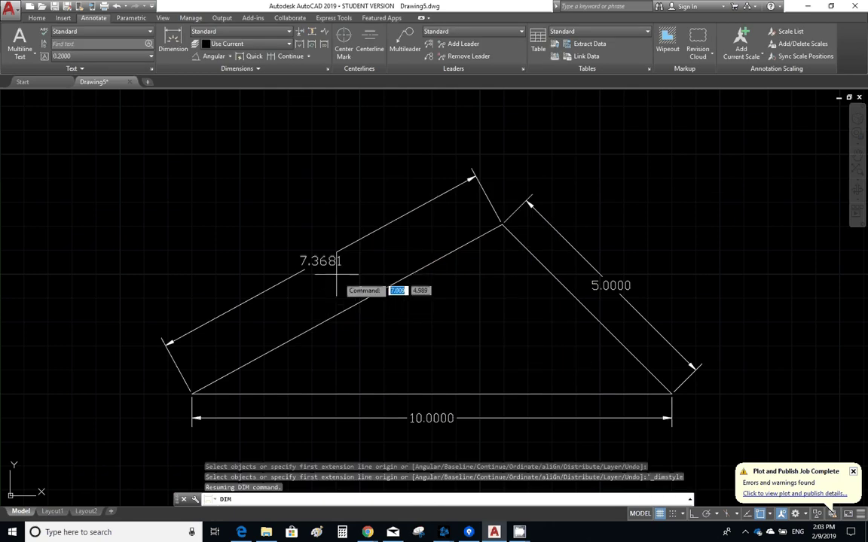
text(c)
key(Return)
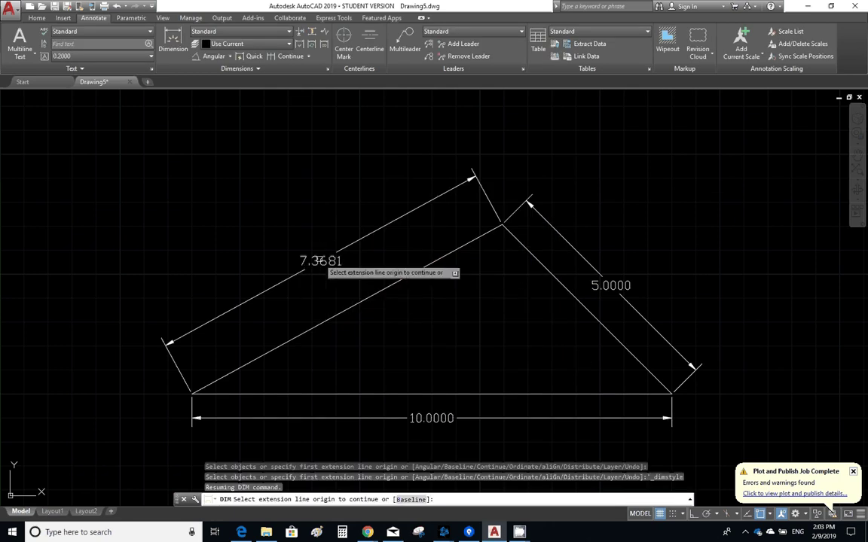
key(Return)
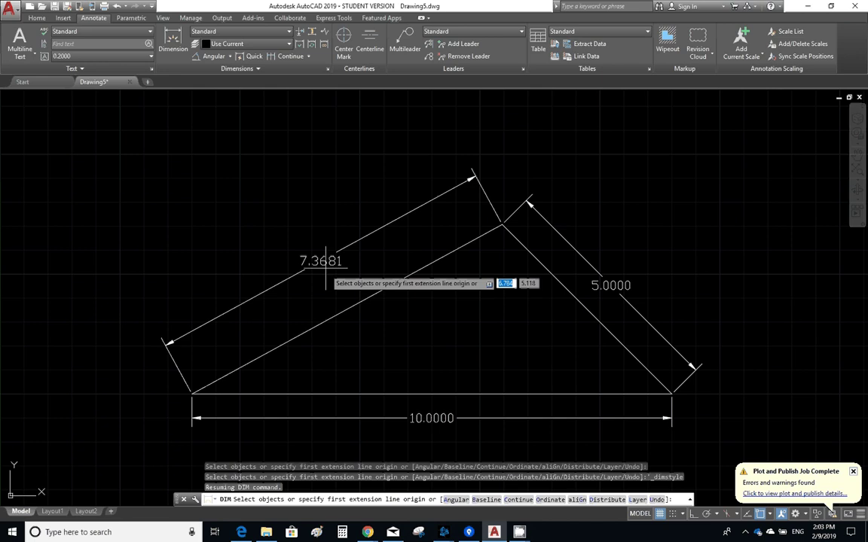
- Dimension the triangle's left side again, slightly farther out, and delete its old four-decimal dimension
click(360, 301)
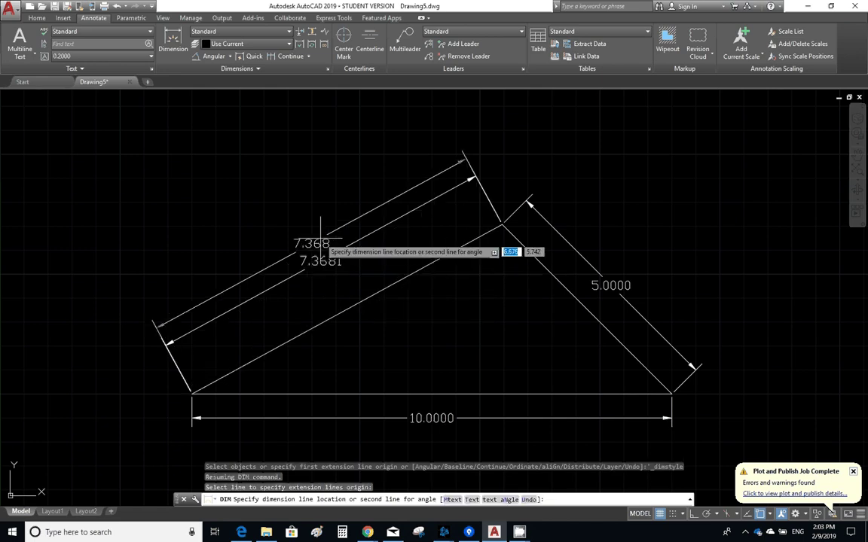
click(319, 236)
key(Escape)
click(322, 261)
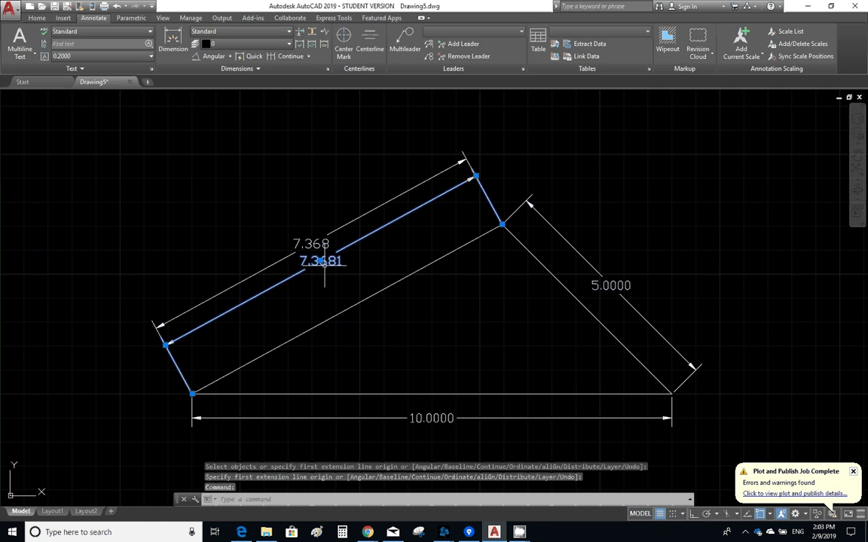
key(Delete)
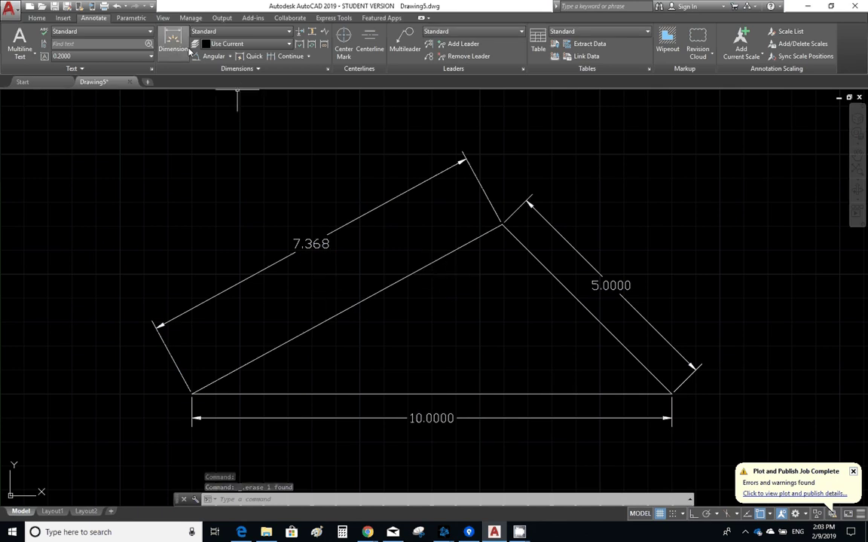
- Add an angular dimension between the triangle's left side and base, with its arc placed inside the triangle
click(212, 56)
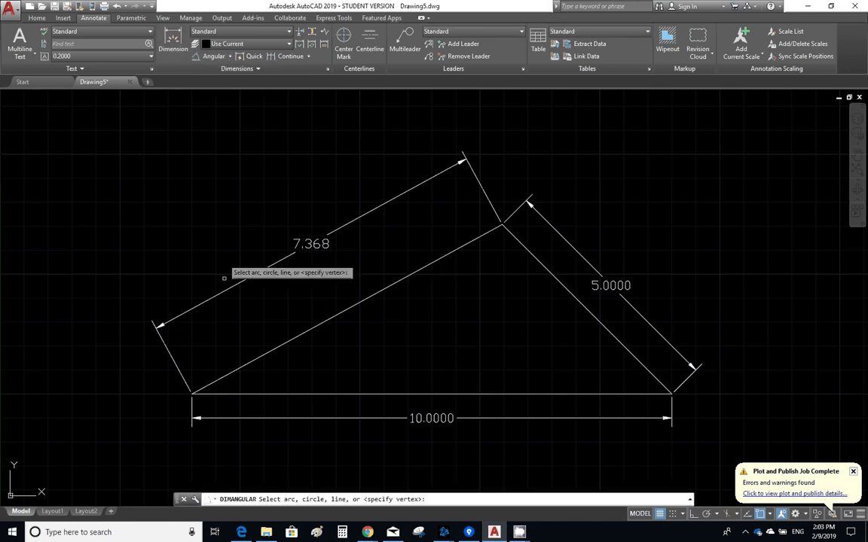
click(249, 362)
click(285, 393)
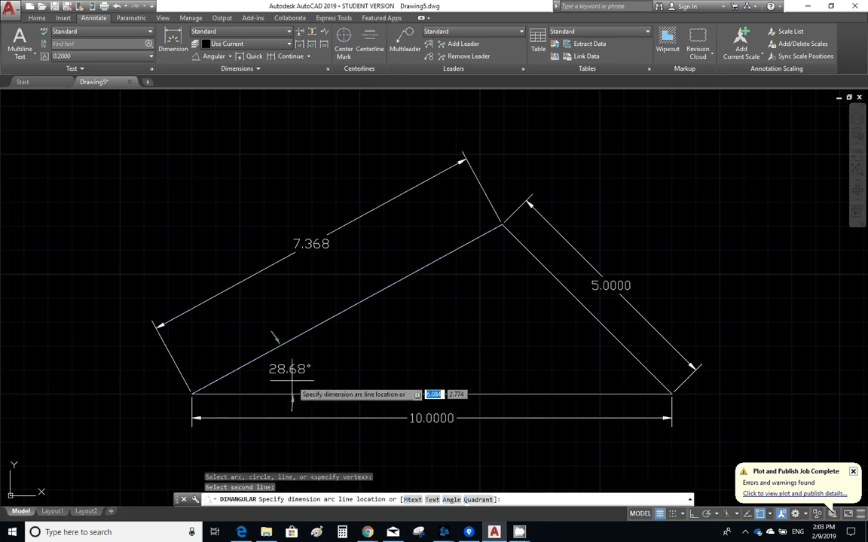
click(317, 390)
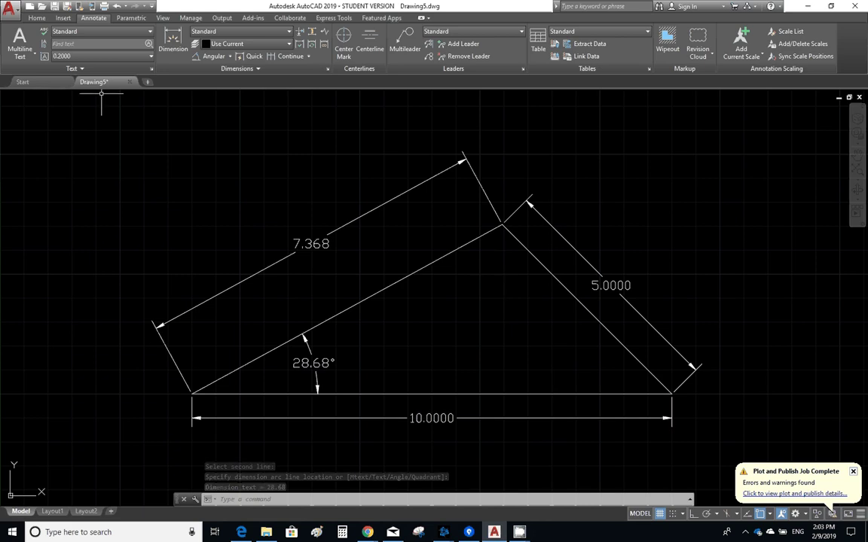
- Start a plot of the drawing to Adobe PDF on A4 paper and preview it
click(10, 10)
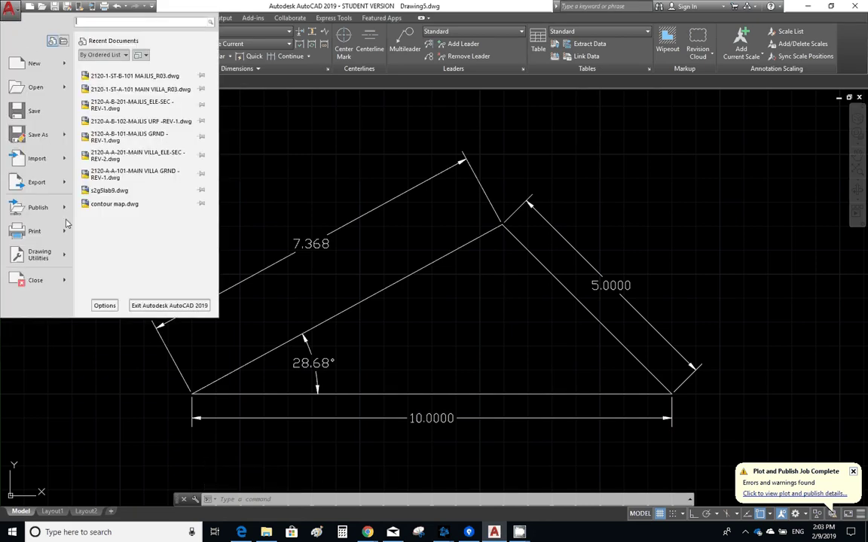
mouse_move(45, 230)
click(115, 71)
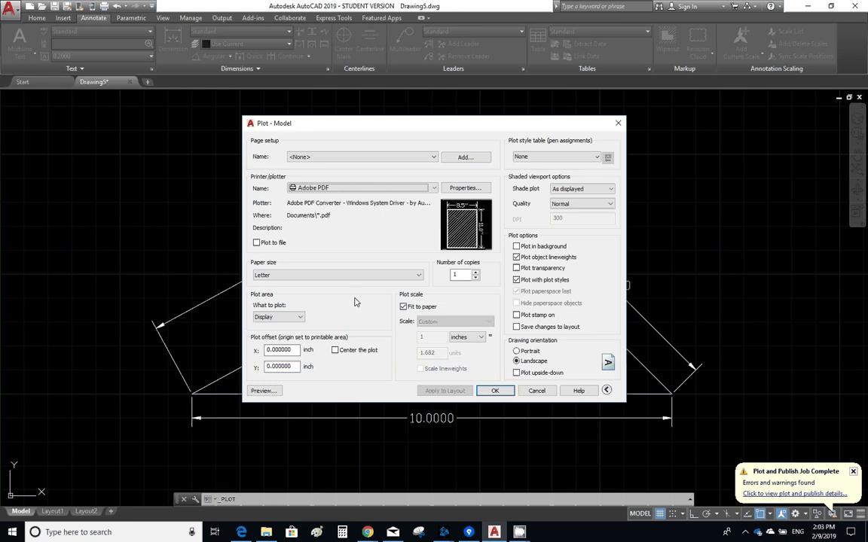
click(347, 275)
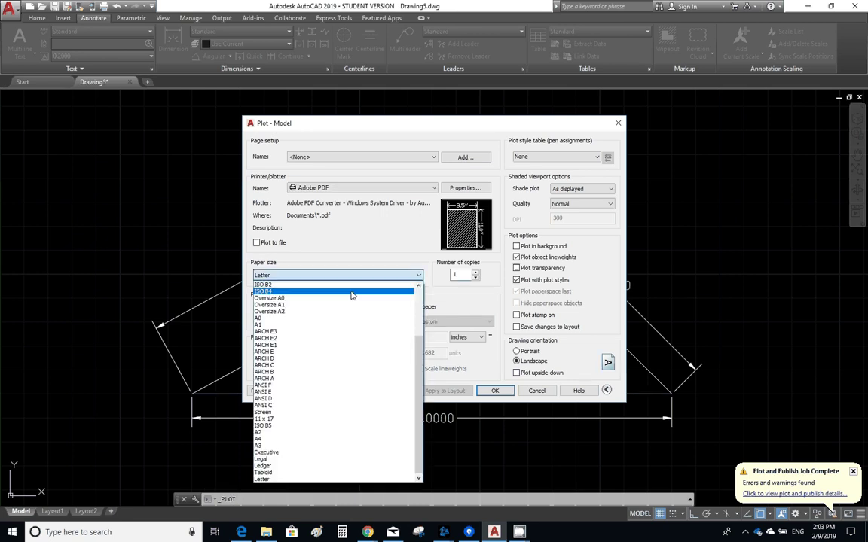
click(280, 438)
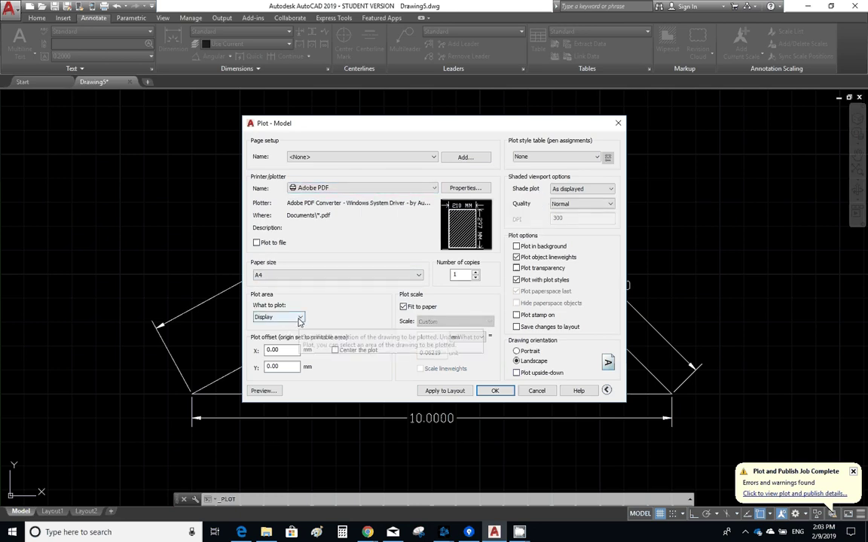
click(262, 390)
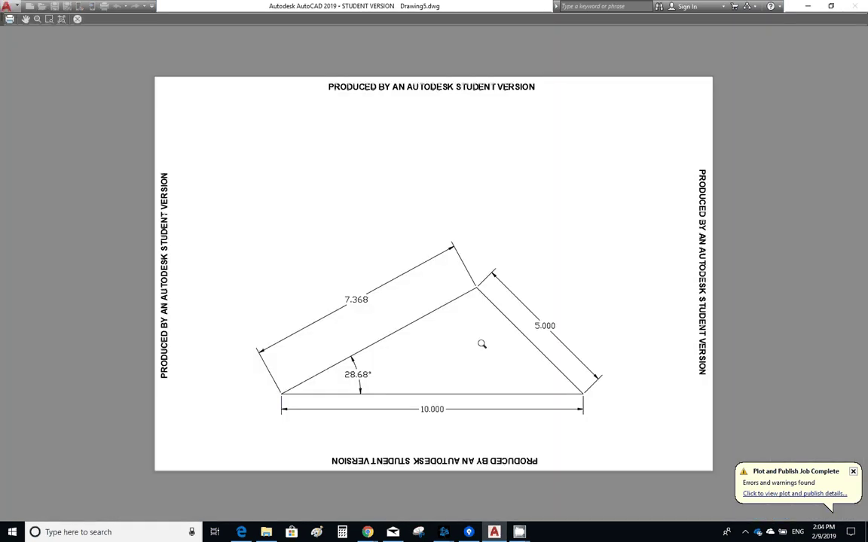
click(75, 22)
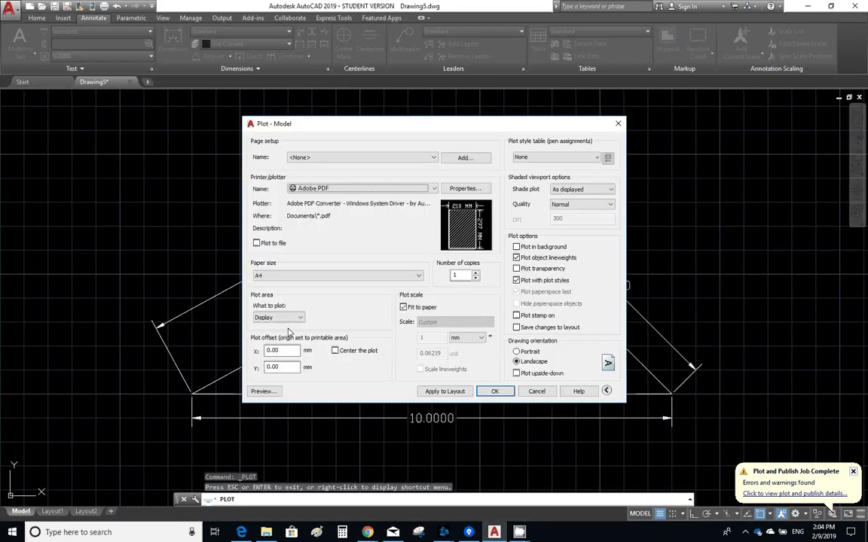
- Set the plot area to a window around the whole dimensioned triangle and center the plot
click(279, 317)
click(286, 347)
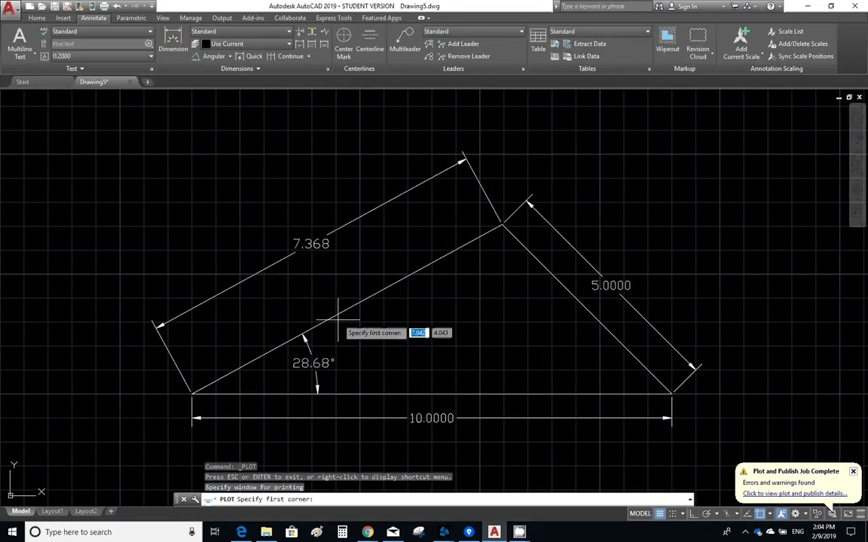
click(729, 451)
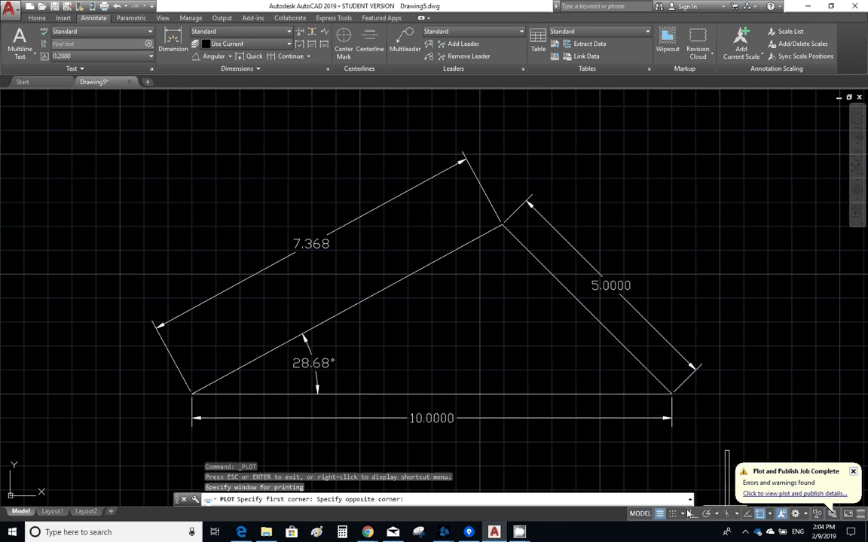
click(107, 124)
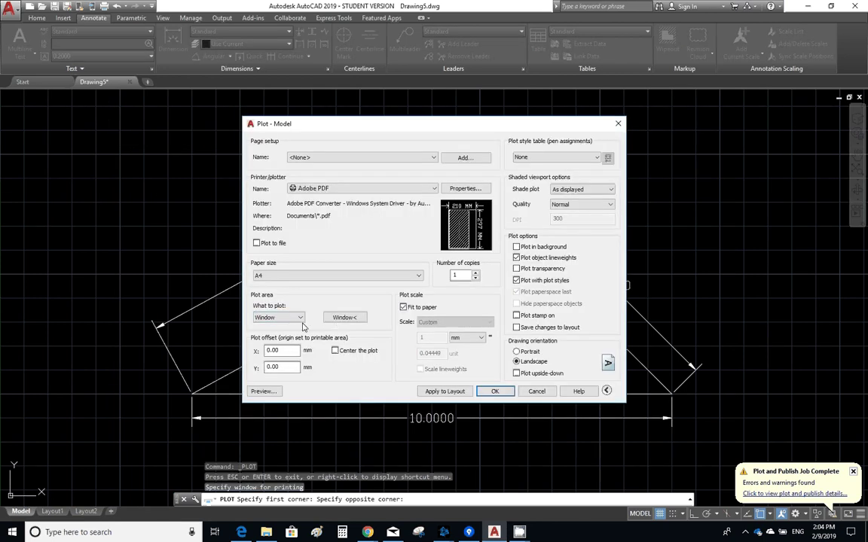
click(359, 356)
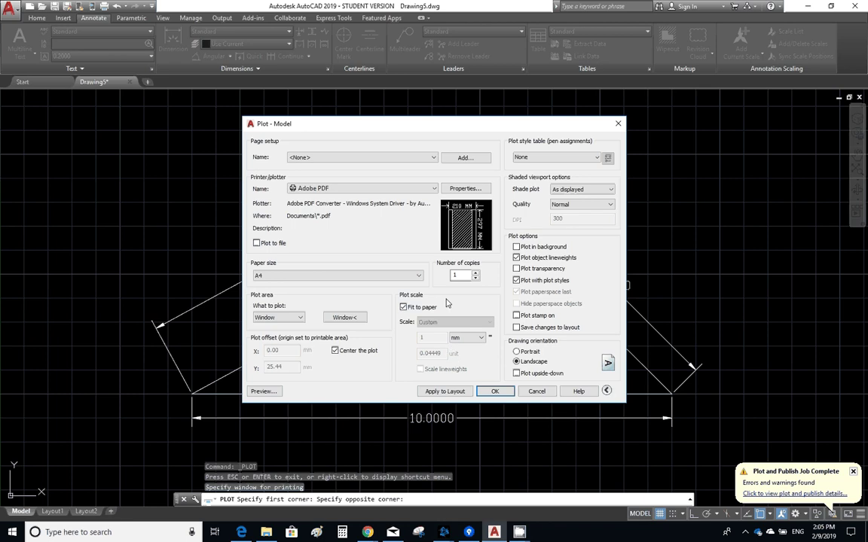
- Turn on the plot stamp with paper size and plot scale, and set its first user-defined field to none
click(516, 315)
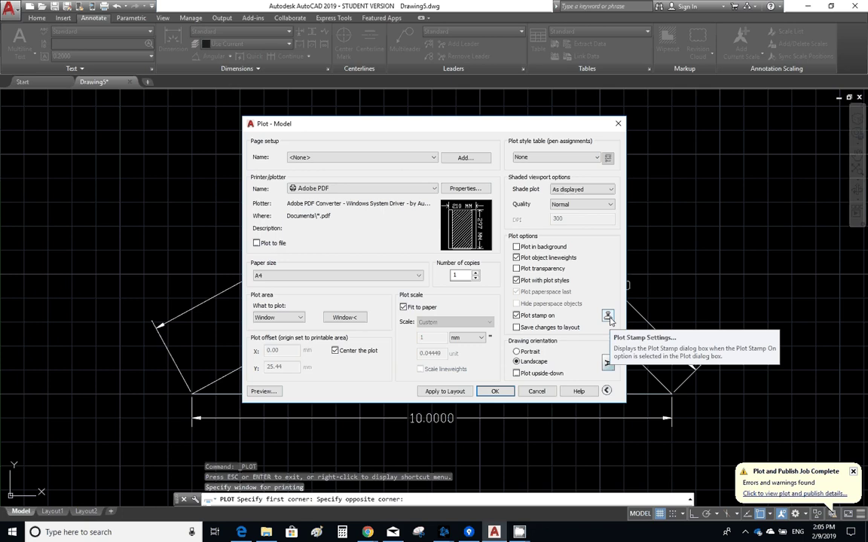
click(607, 316)
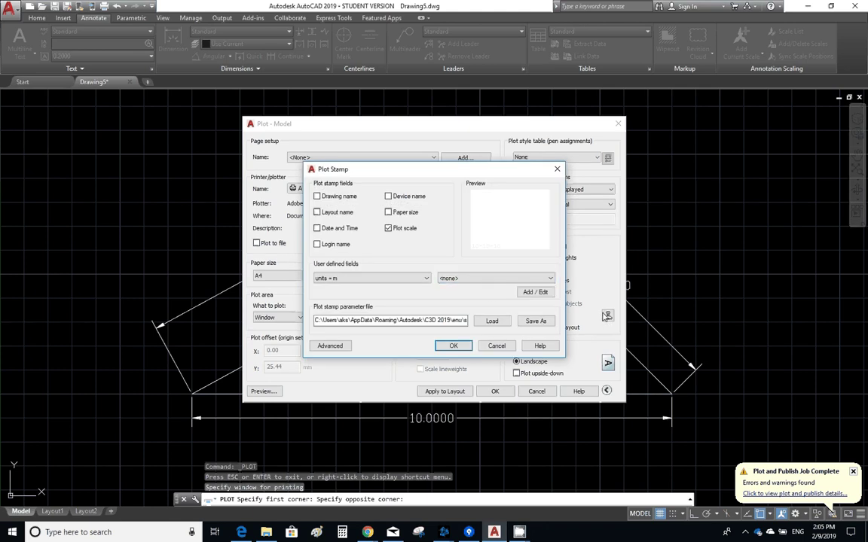
click(389, 230)
click(388, 230)
click(413, 279)
click(413, 287)
click(388, 212)
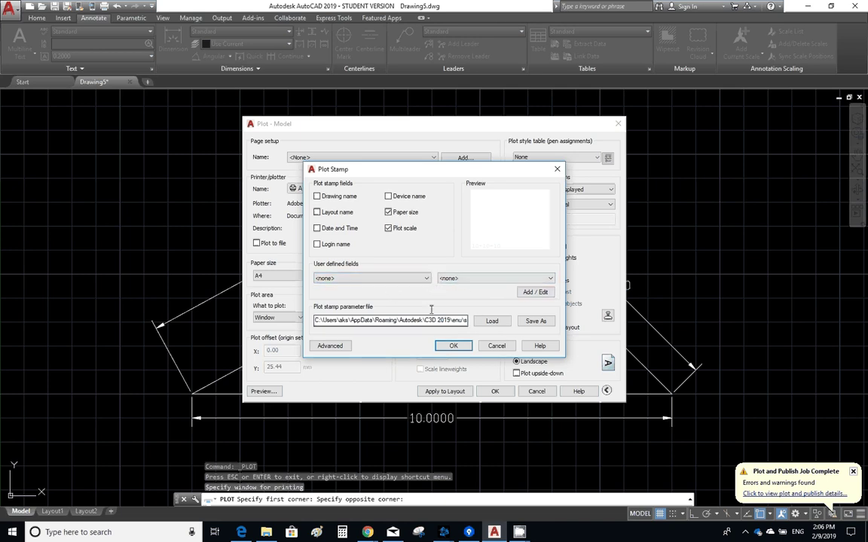
- Delete both existing user-defined plot stamp fields and add a new one named units=meters
click(525, 294)
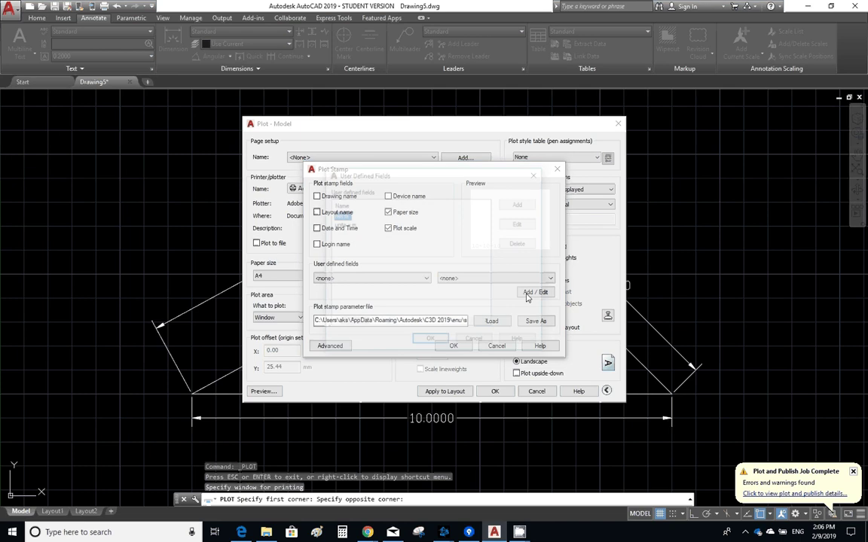
click(345, 224)
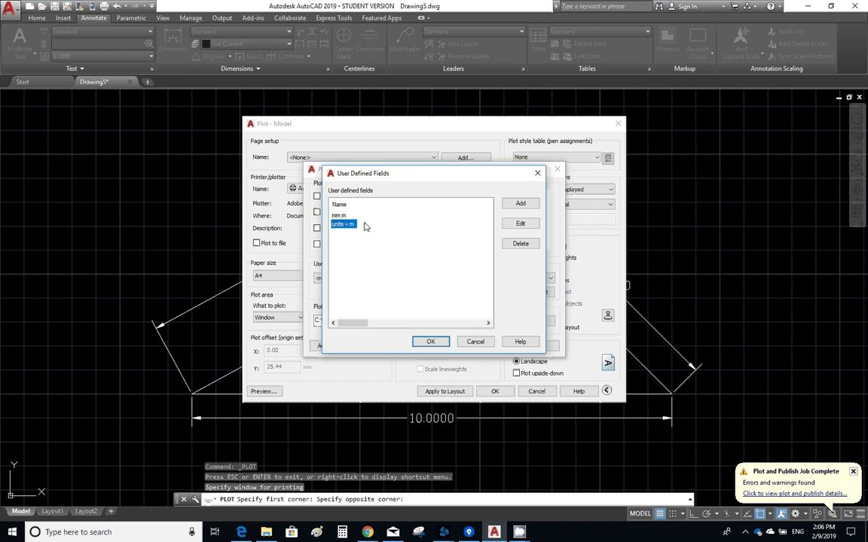
click(520, 244)
click(512, 243)
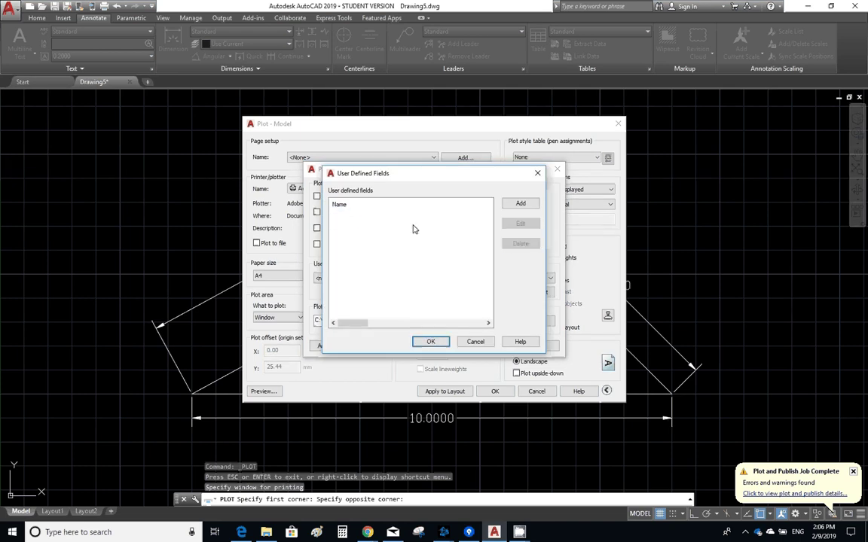
click(518, 204)
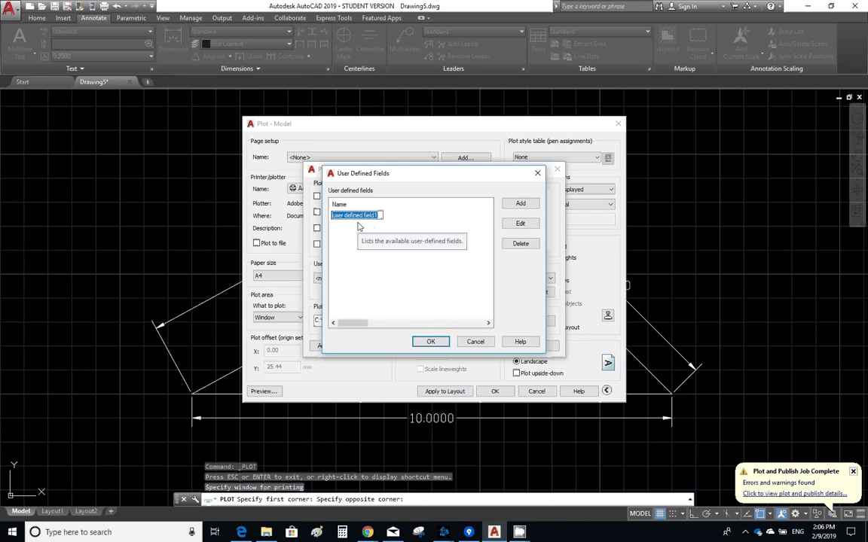
text(units)
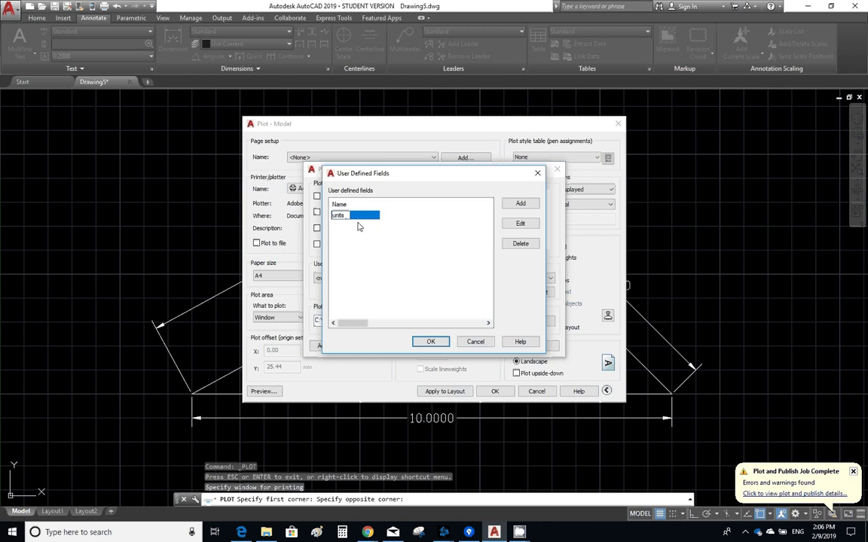
text(=meters)
click(430, 342)
- Use units=meters as the plot stamp's first user-defined field and preview the stamped plot
click(407, 278)
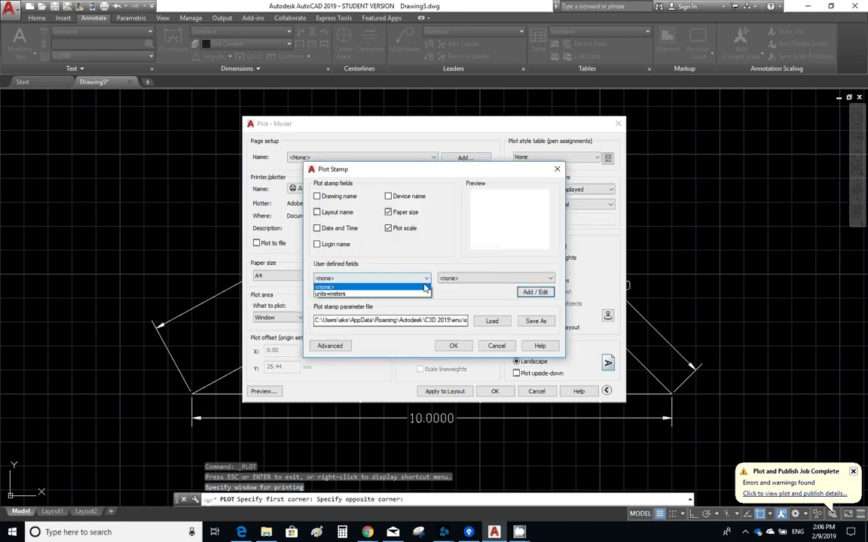
click(380, 294)
click(453, 346)
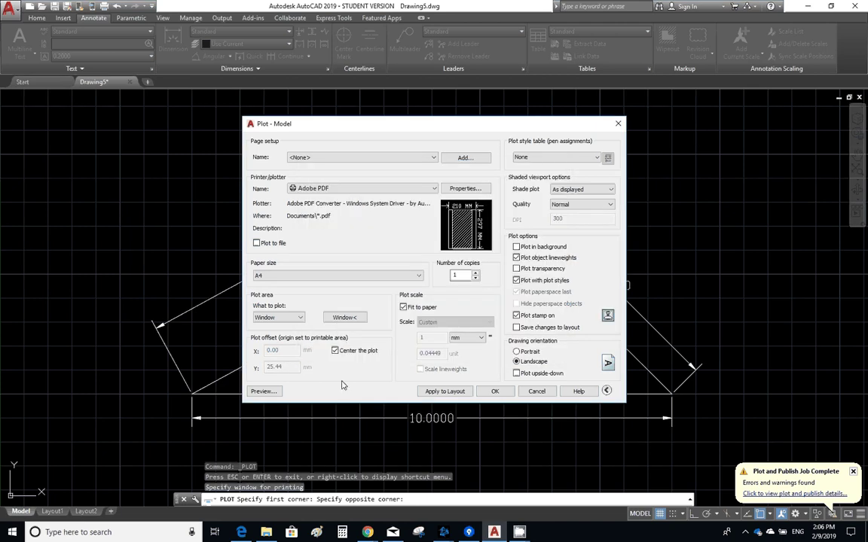
click(268, 391)
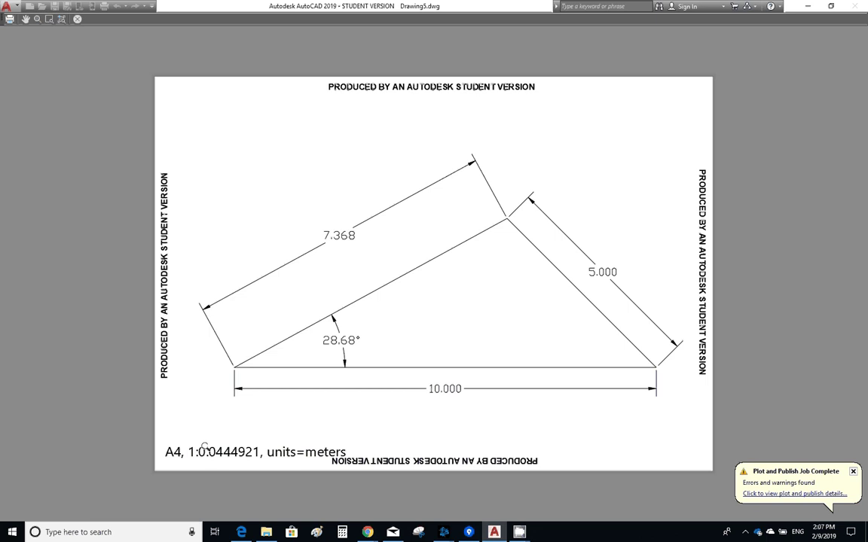
click(76, 19)
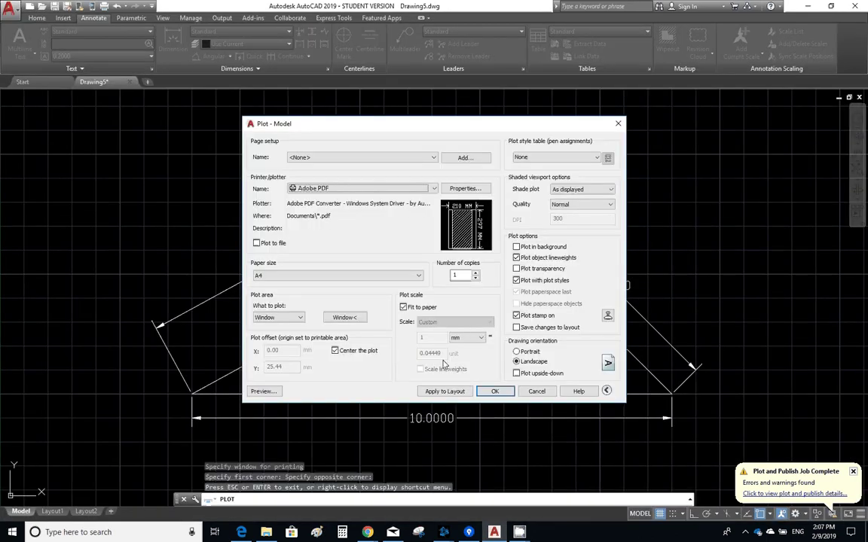
- Turn off fit to paper, set the custom plot scale to 1 mm = 0.1 unit, and preview the plot
click(403, 307)
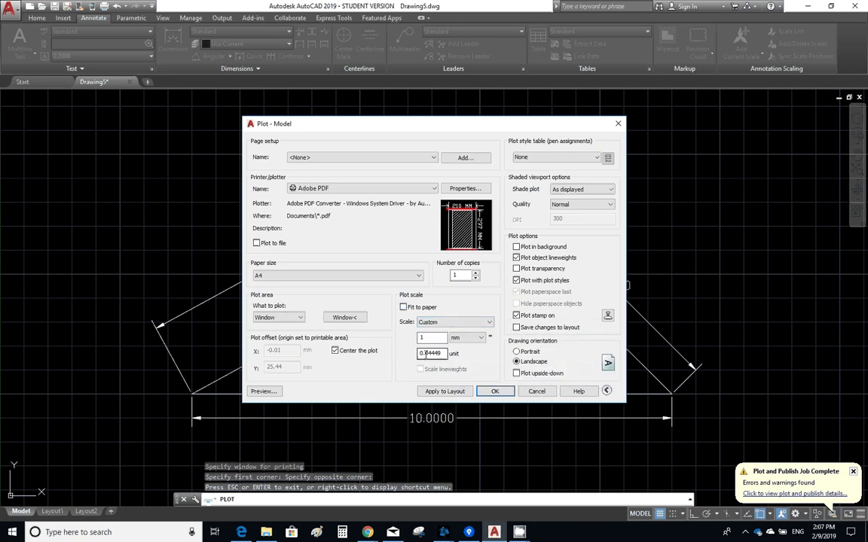
drag(425, 354, 445, 353)
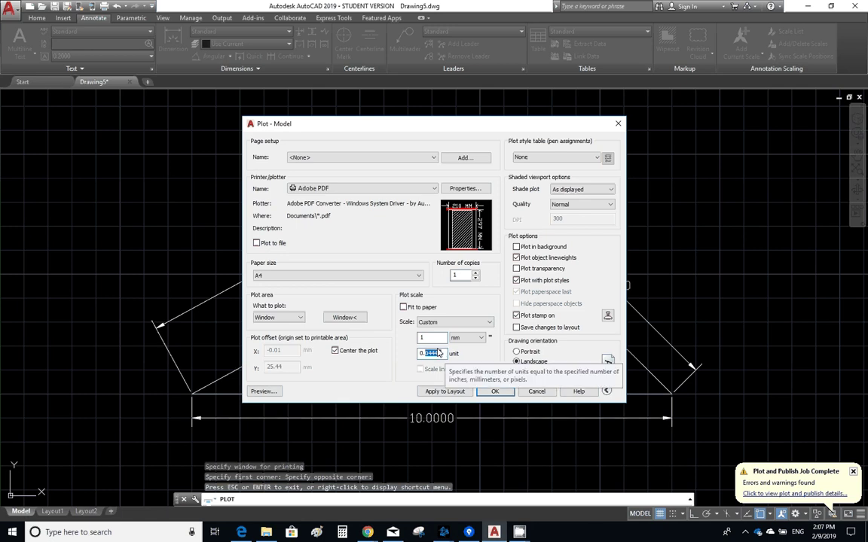
text(0)
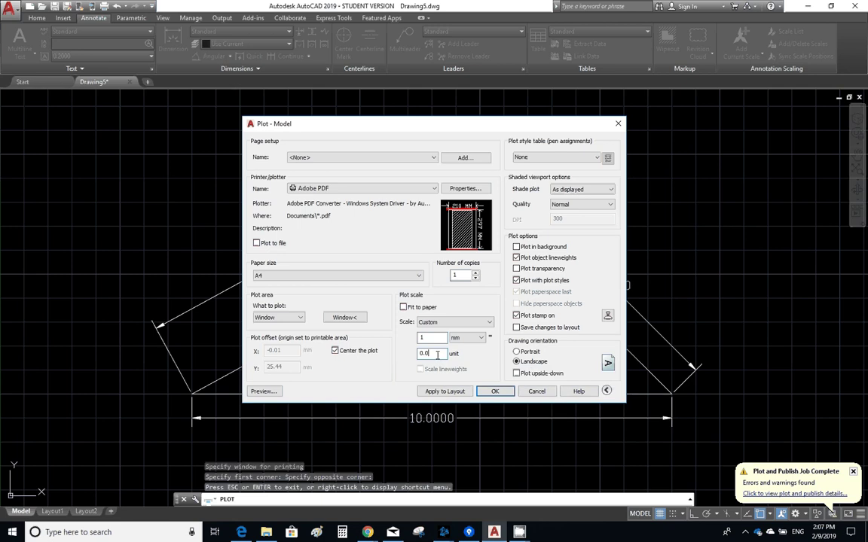
text(5)
key(BackSpace)
key(BackSpace)
text(1)
key(Return)
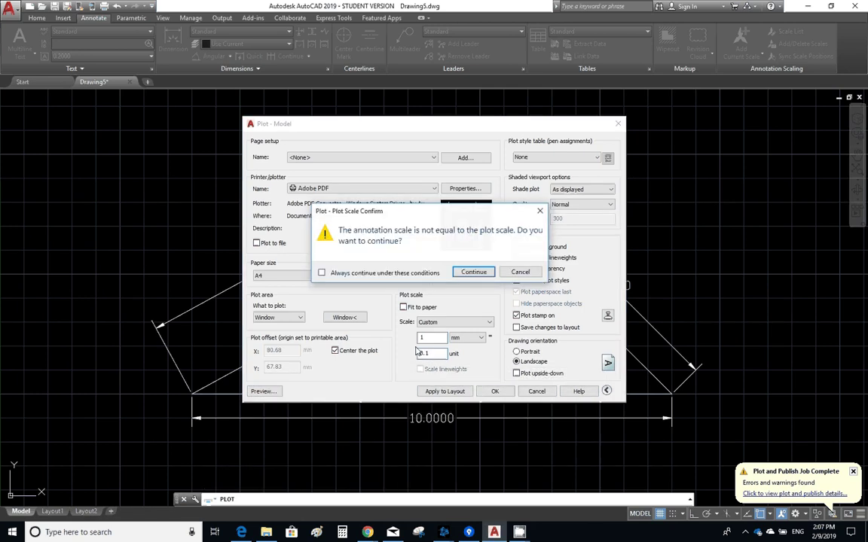
click(473, 272)
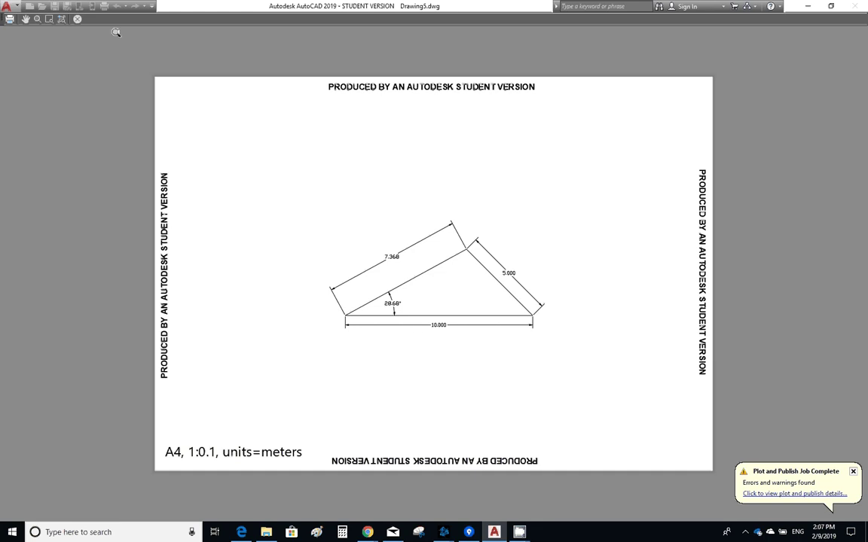
- Close the plot preview and add a new user-defined plot stamp field named mm:m
click(77, 19)
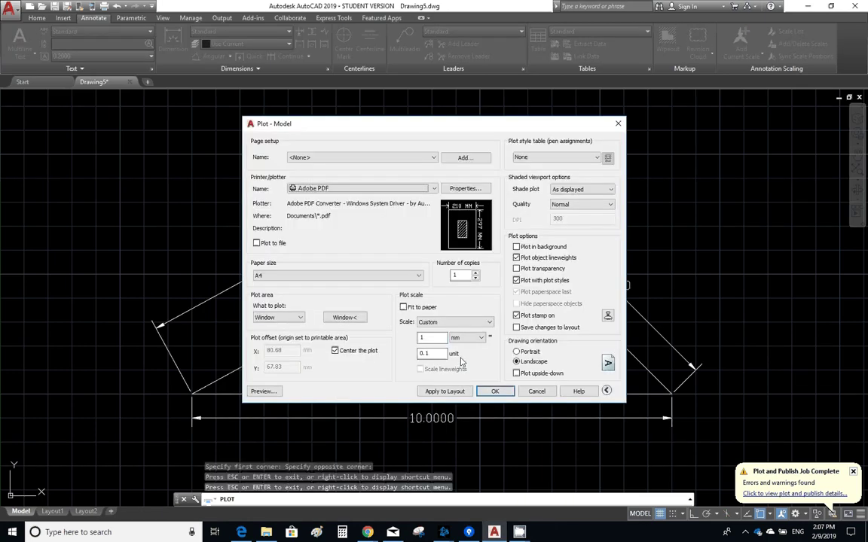
click(607, 315)
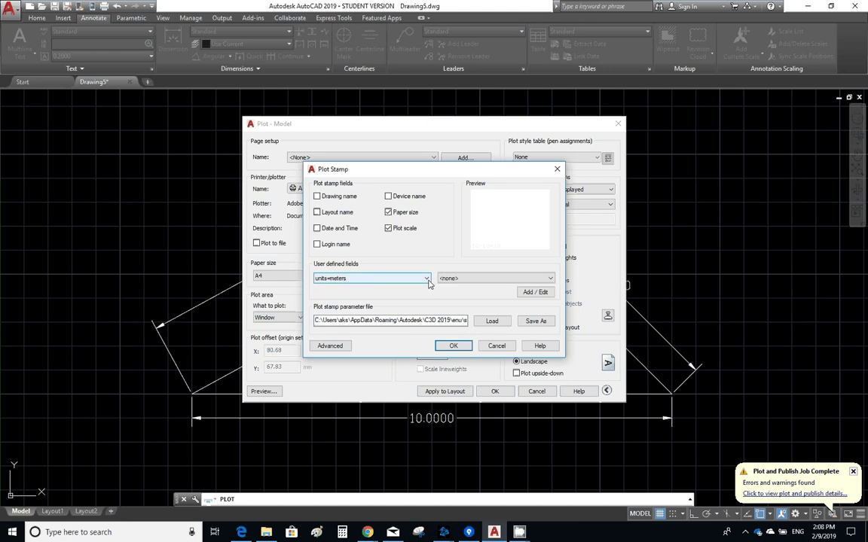
click(534, 292)
key(Return)
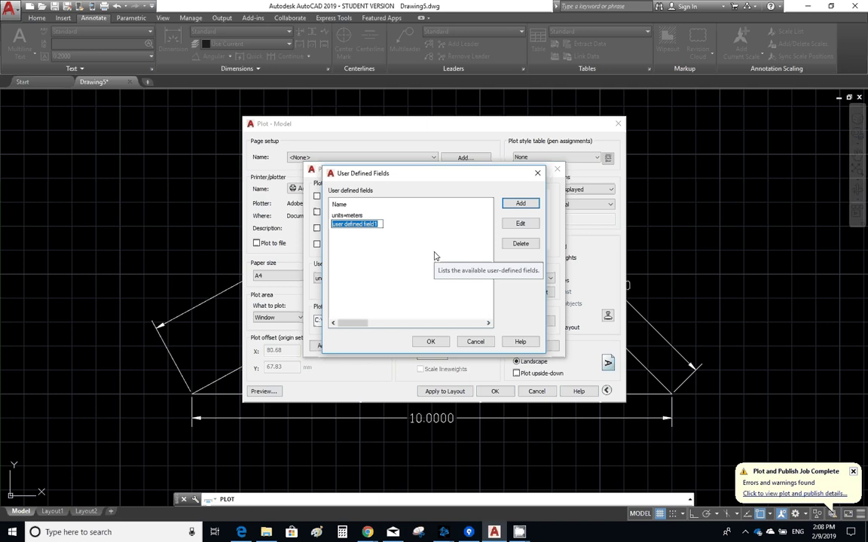
text(m)
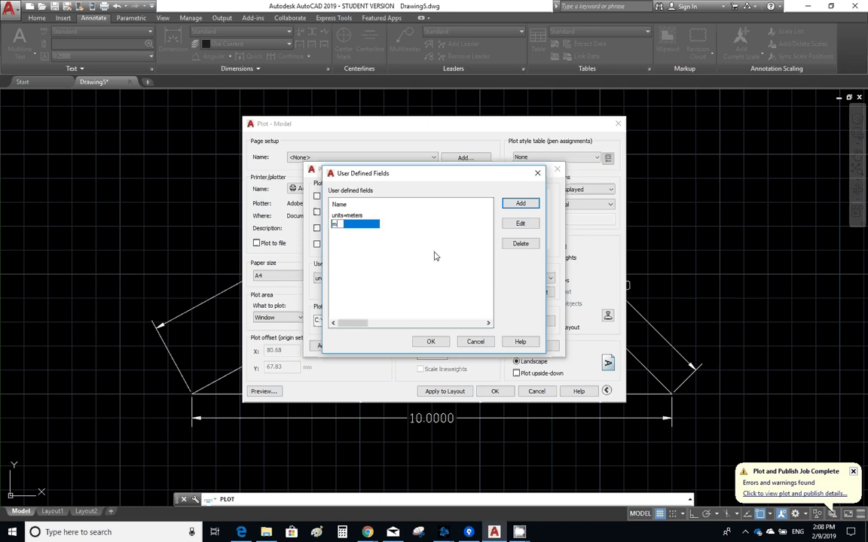
text(m:m)
click(431, 343)
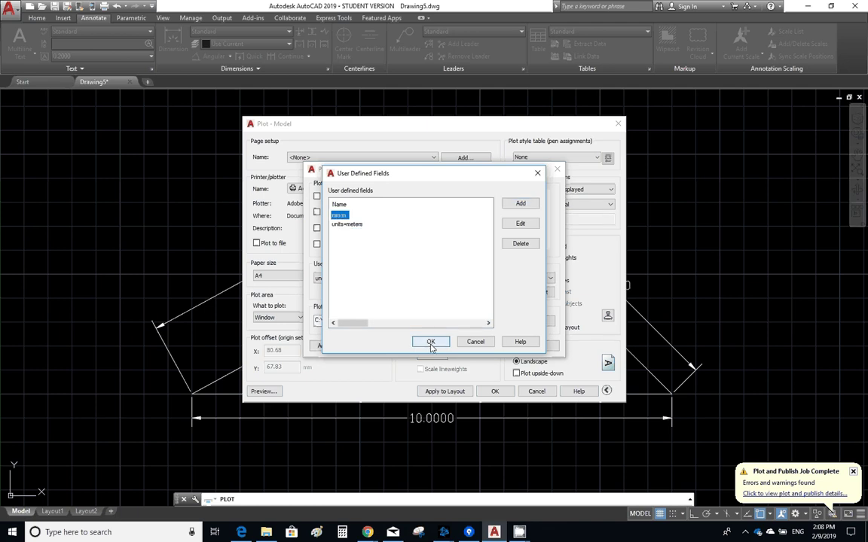
click(430, 342)
- Use mm:m as the plot stamp's first user-defined field and accept the stamp settings
click(369, 278)
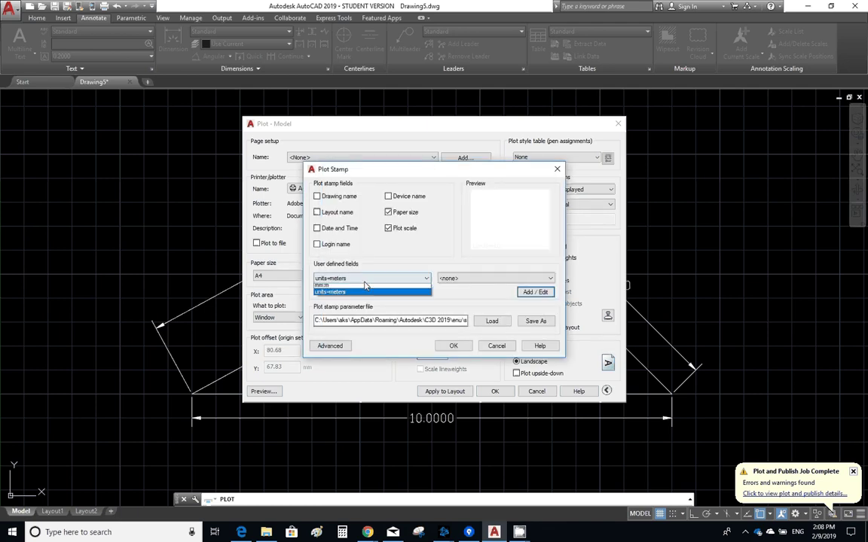
click(343, 288)
click(341, 278)
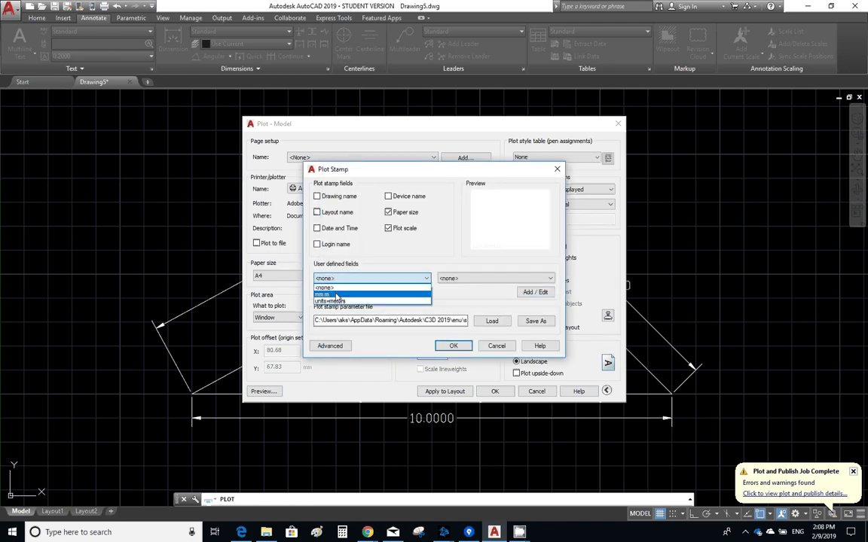
click(343, 297)
click(452, 346)
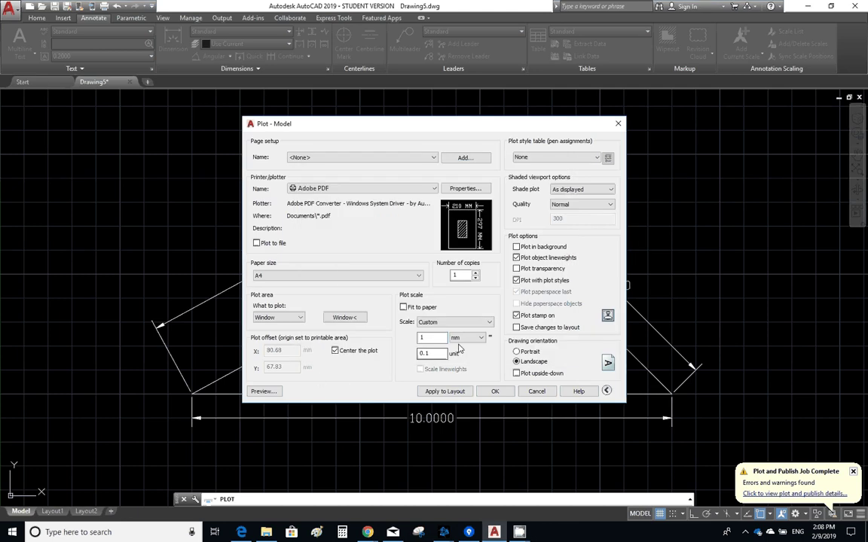
- Set the custom plot scale to 1 mm = 0.05 unit and preview the plot, continuing despite the differing annotation scale
double_click(429, 354)
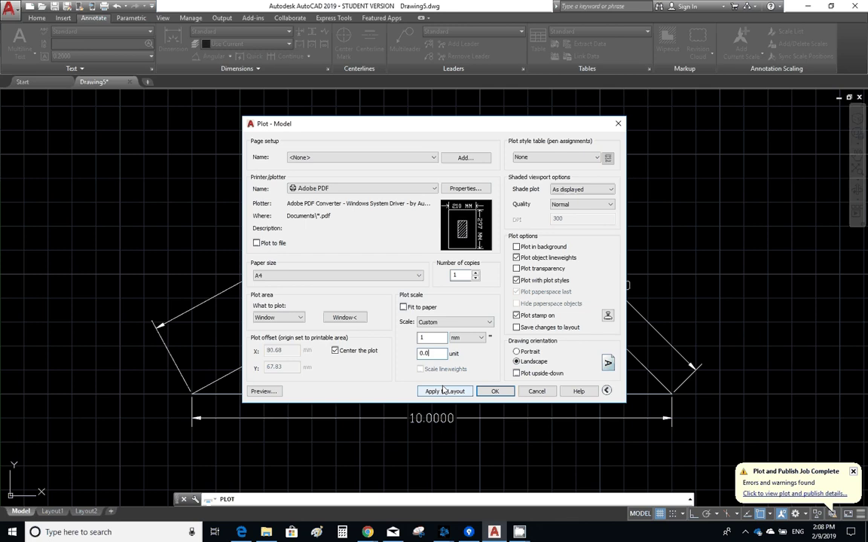
text(5)
click(264, 390)
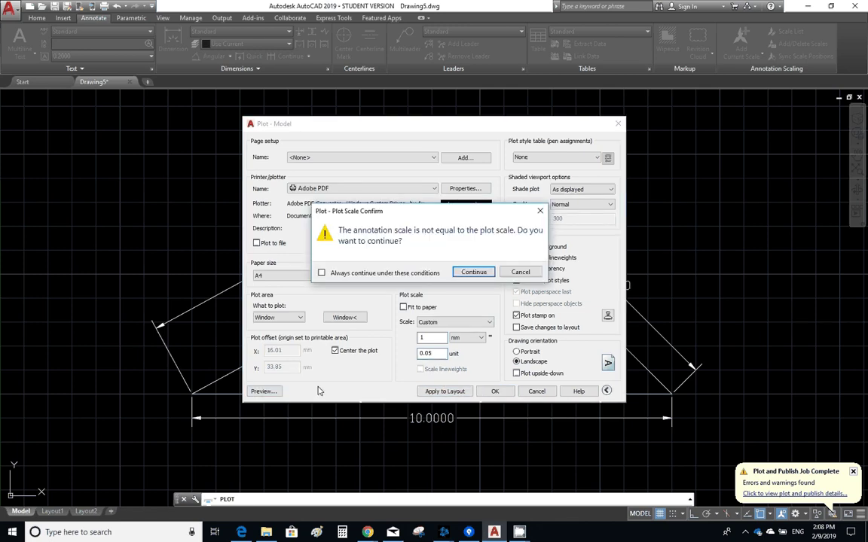
click(473, 272)
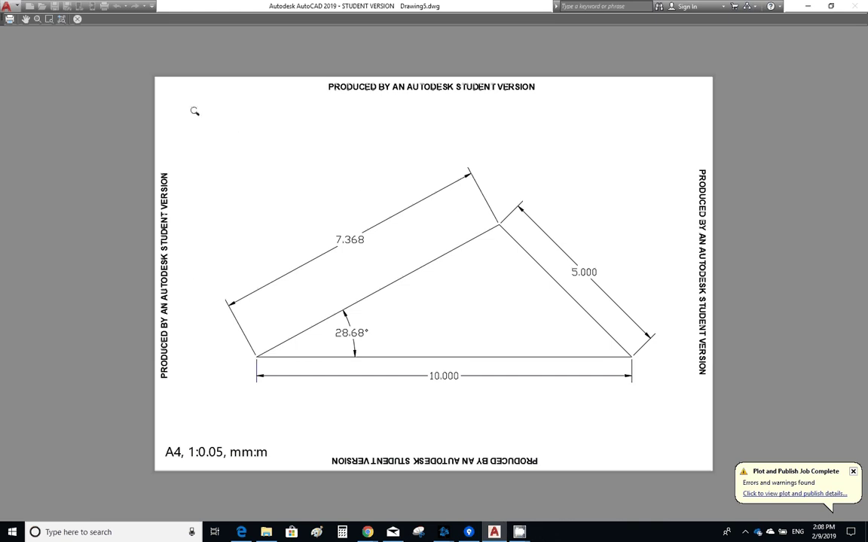
mouse_move(489, 530)
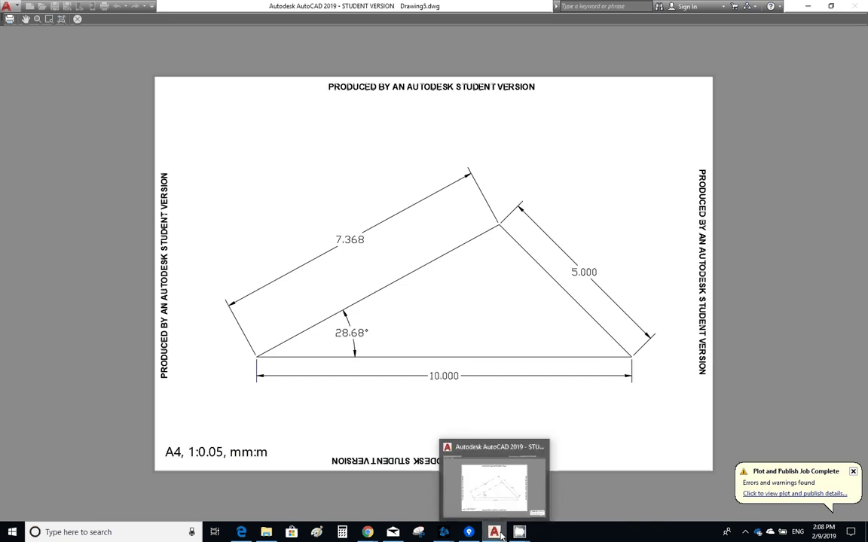